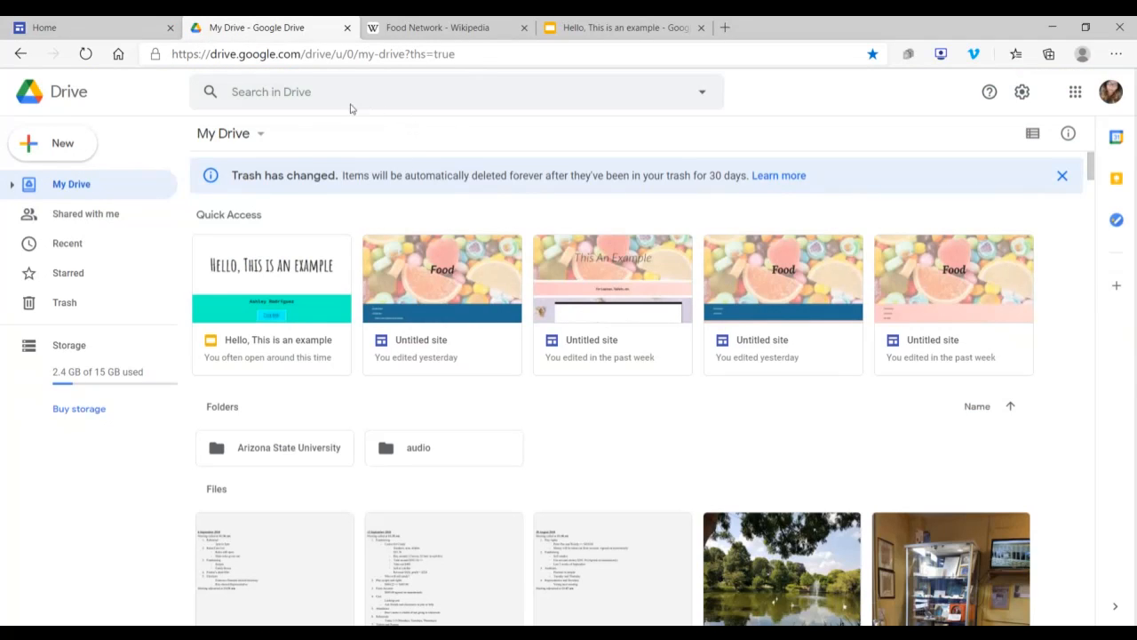
# Step: Create a new blank Google Sites website from My Drive
pyautogui.click(234, 135)
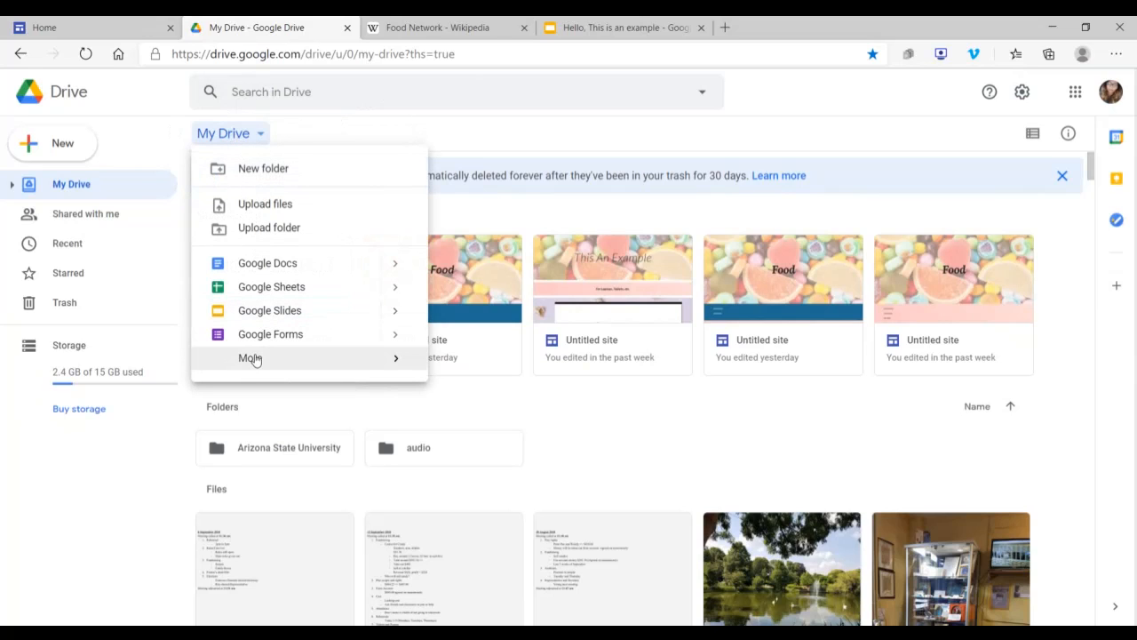
pyautogui.moveTo(254, 358)
pyautogui.click(504, 417)
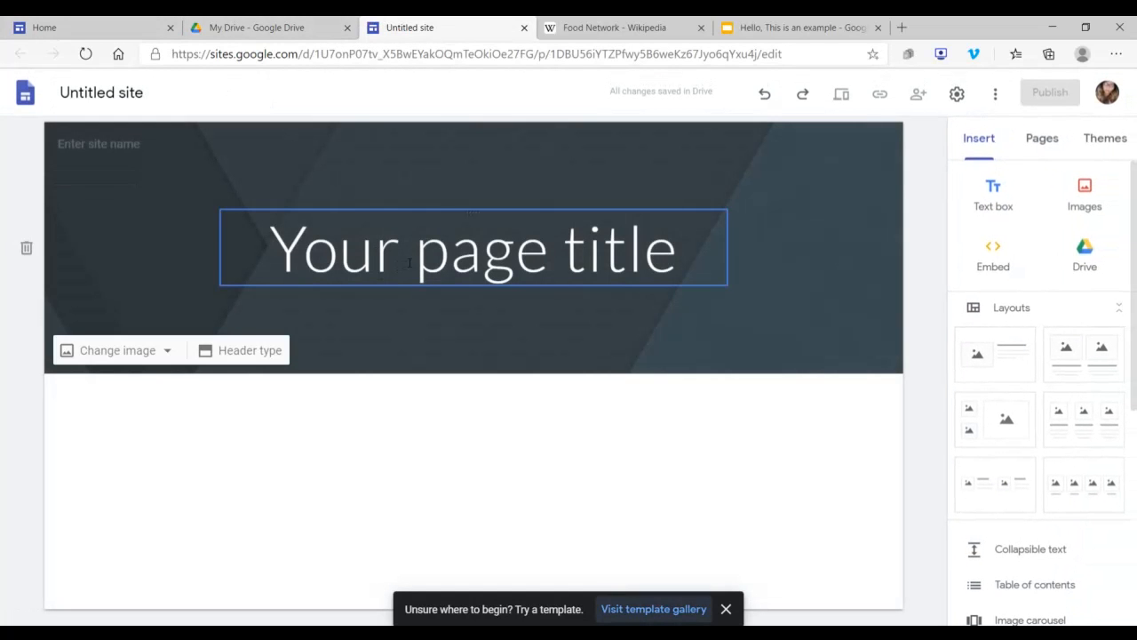
# Step: Set the font style of the Simple theme to Classic
pyautogui.scroll(-9, 1007, 221)
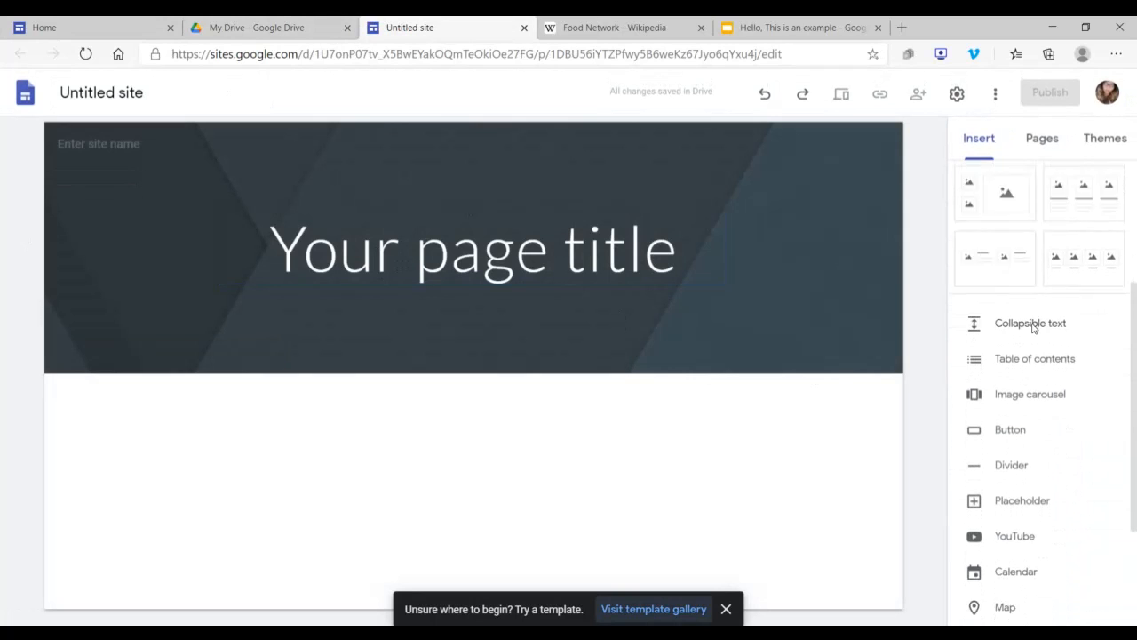
pyautogui.scroll(9, 1027, 353)
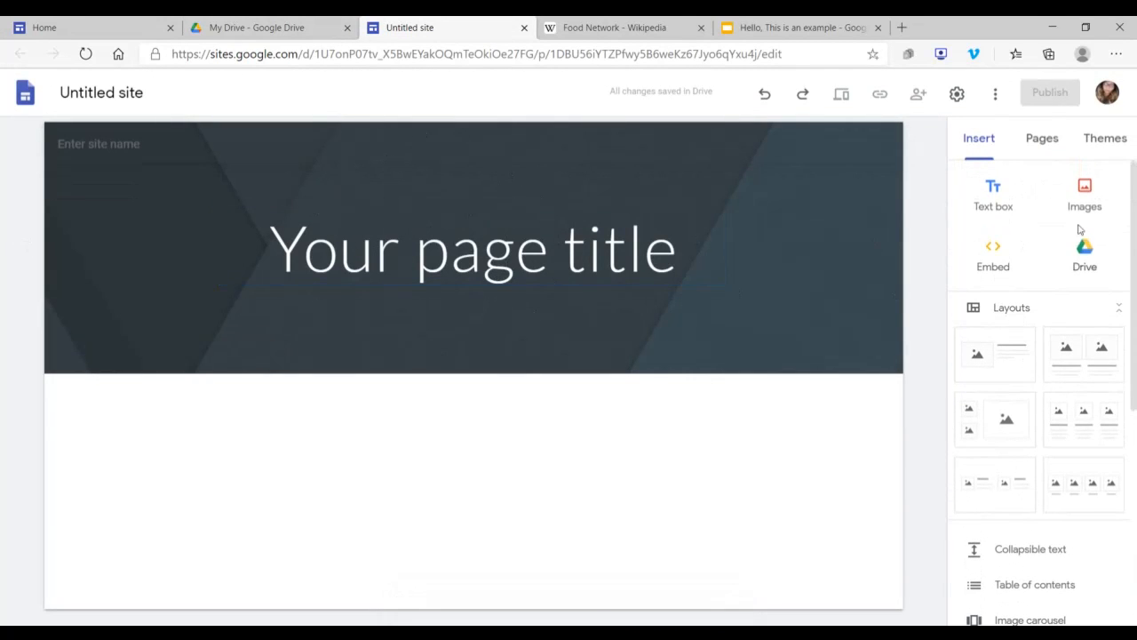
pyautogui.click(1105, 138)
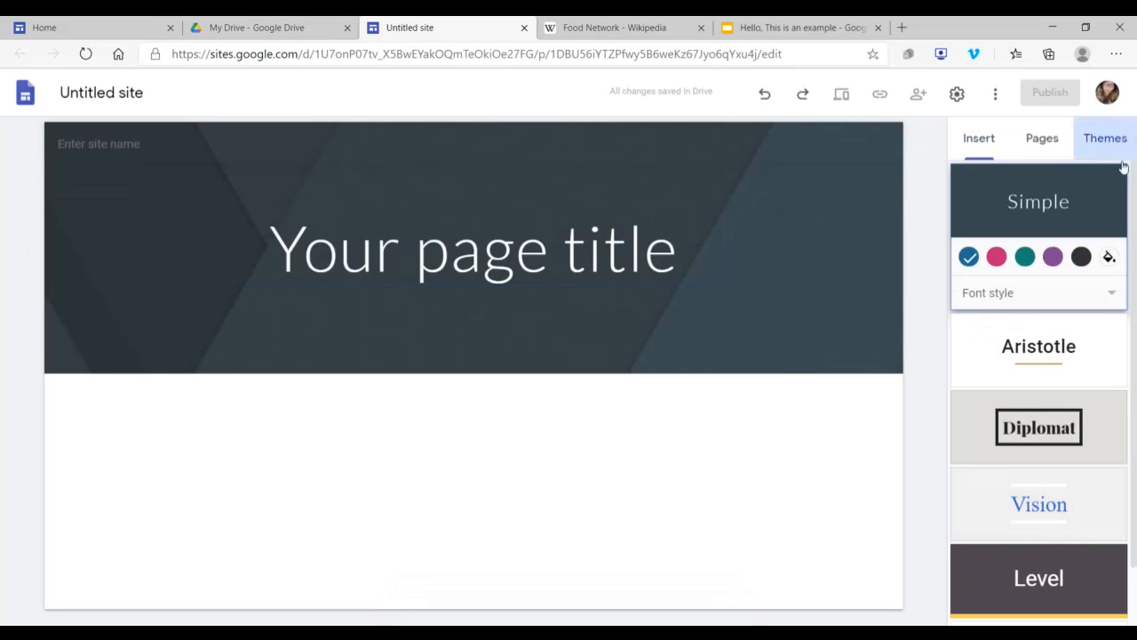
pyautogui.click(977, 305)
pyautogui.click(1018, 332)
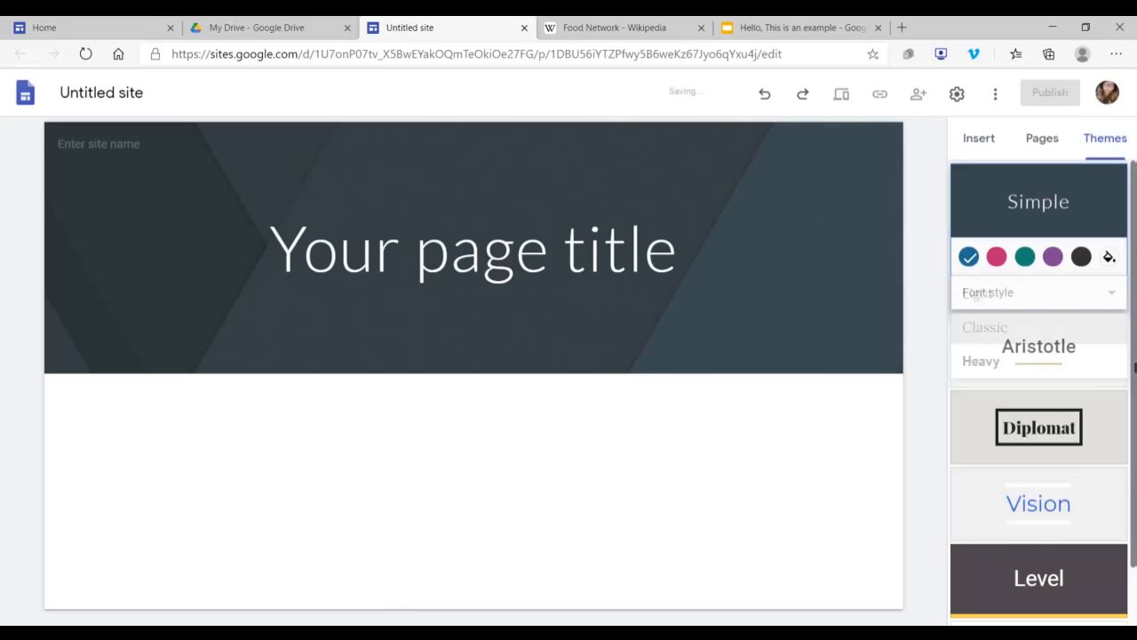
# Step: Replace the placeholder page title in the header with "Food"
pyautogui.click(474, 213)
pyautogui.moveTo(684, 250); pyautogui.dragTo(222, 236)
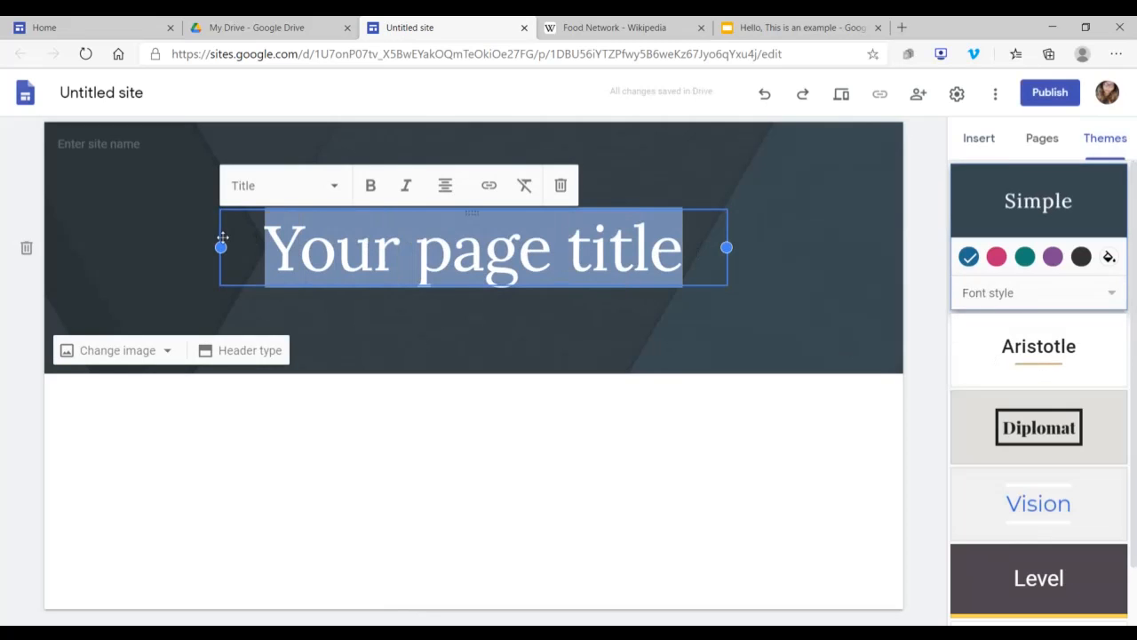
pyautogui.write('Foof')
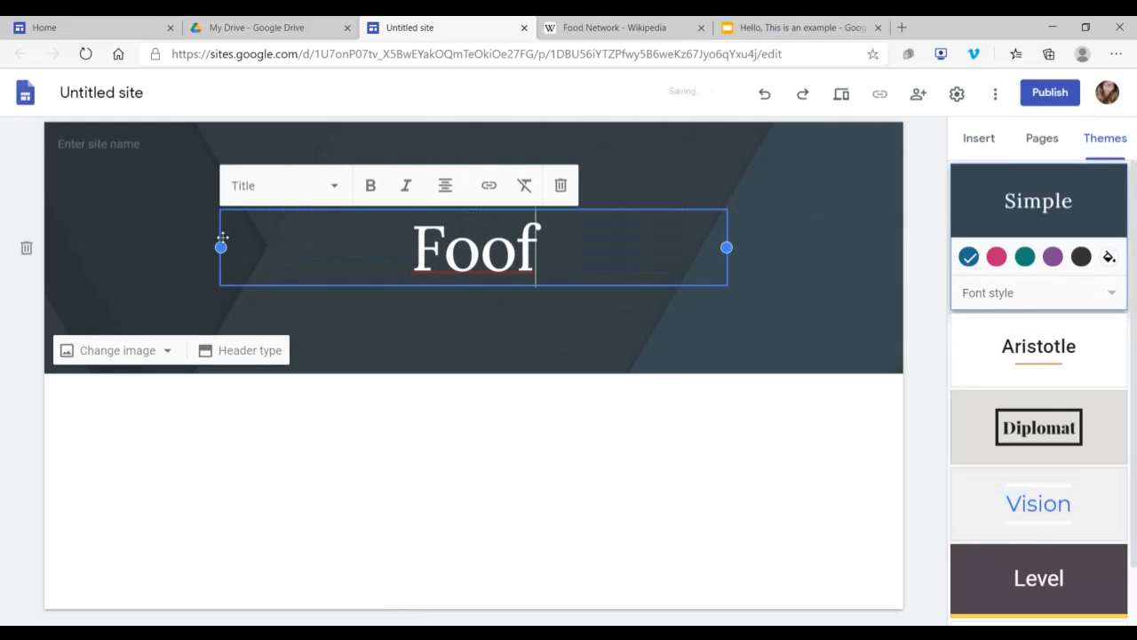
pyautogui.press('BackSpace')
pyautogui.write('d')
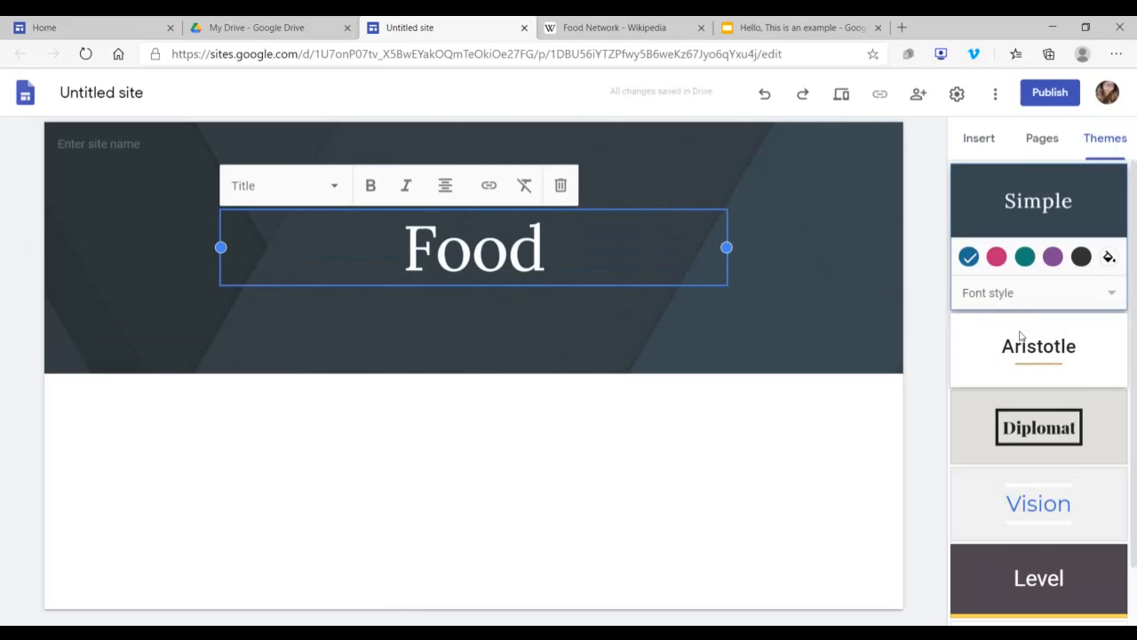
pyautogui.click(1023, 303)
pyautogui.click(1024, 303)
pyautogui.click(994, 297)
# Step: Make the "Food" page title bold and italic
pyautogui.click(564, 252)
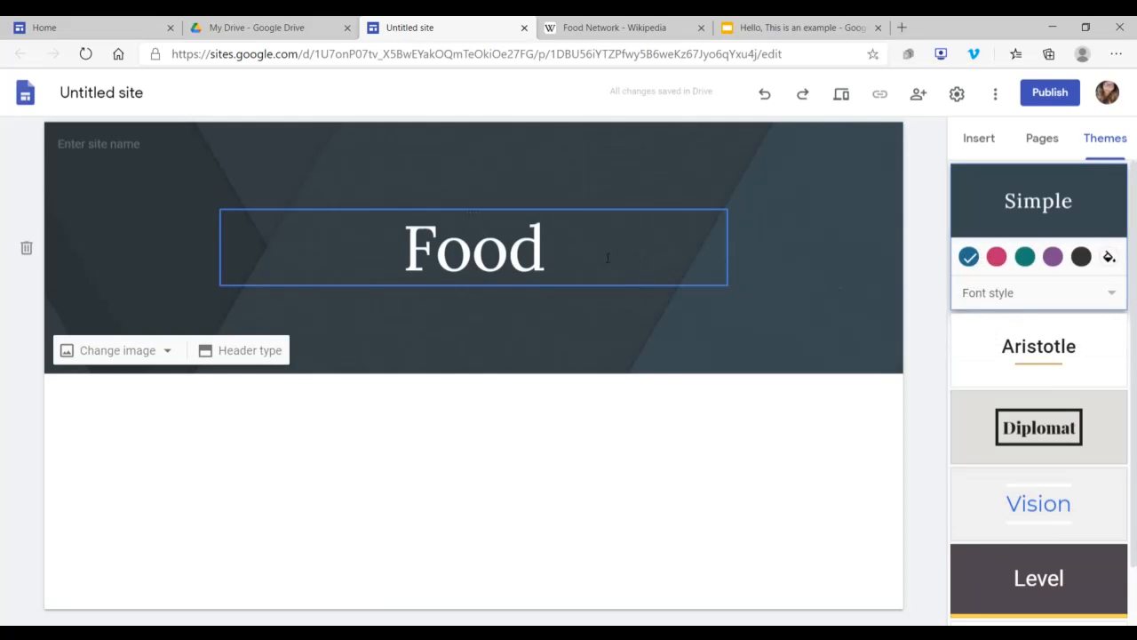
pyautogui.doubleClick(564, 252)
pyautogui.click(371, 185)
pyautogui.click(406, 184)
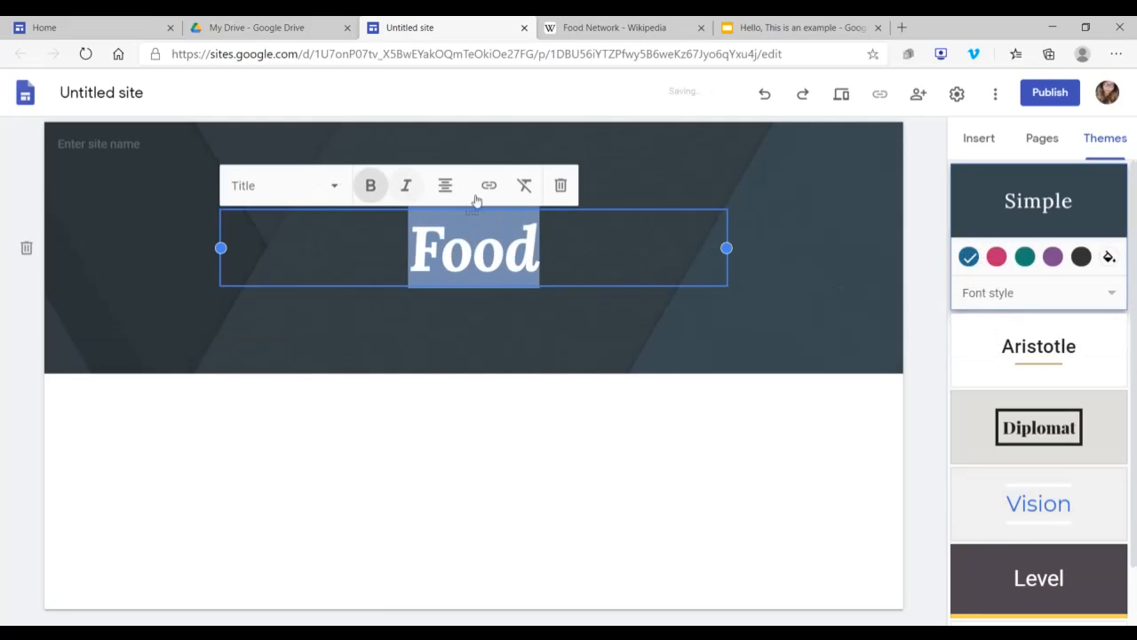
pyautogui.click(501, 339)
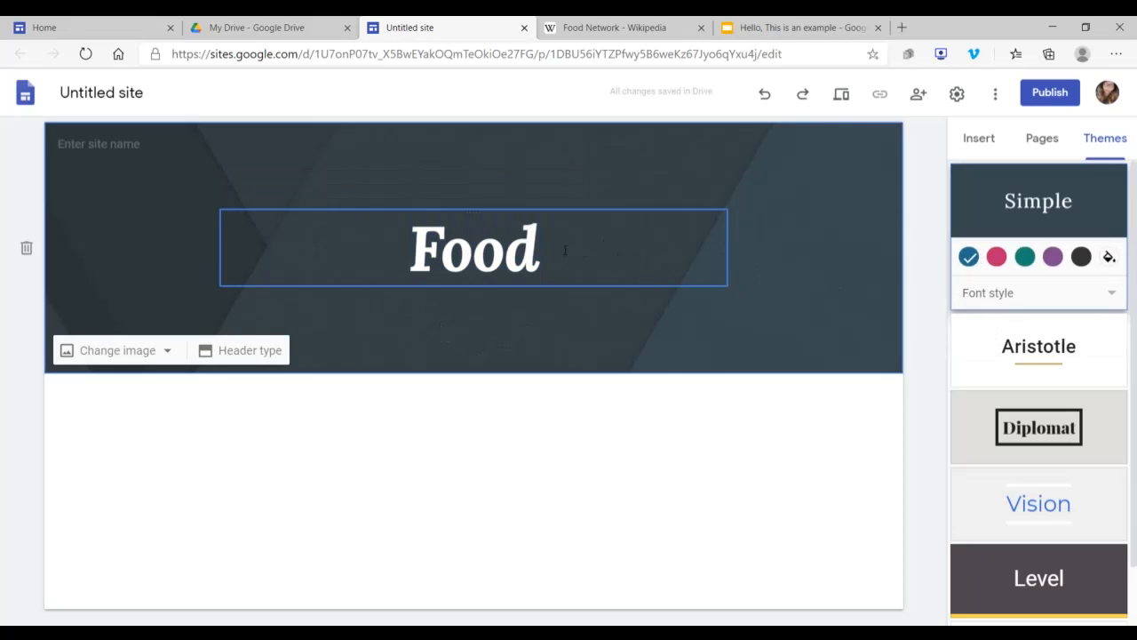
# Step: Change the page's header type to Large banner
pyautogui.click(246, 352)
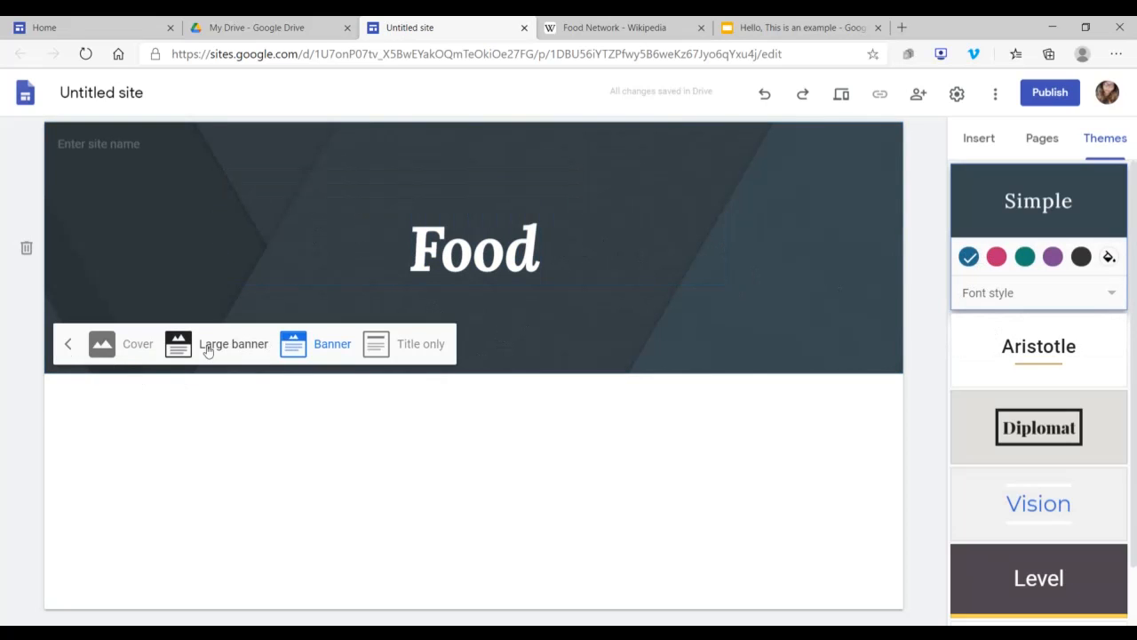
pyautogui.click(206, 346)
pyautogui.click(54, 476)
# Step: Look through the available header image sources, including the gallery, URL, search, albums and Google Drive, without choosing an image
pyautogui.click(124, 483)
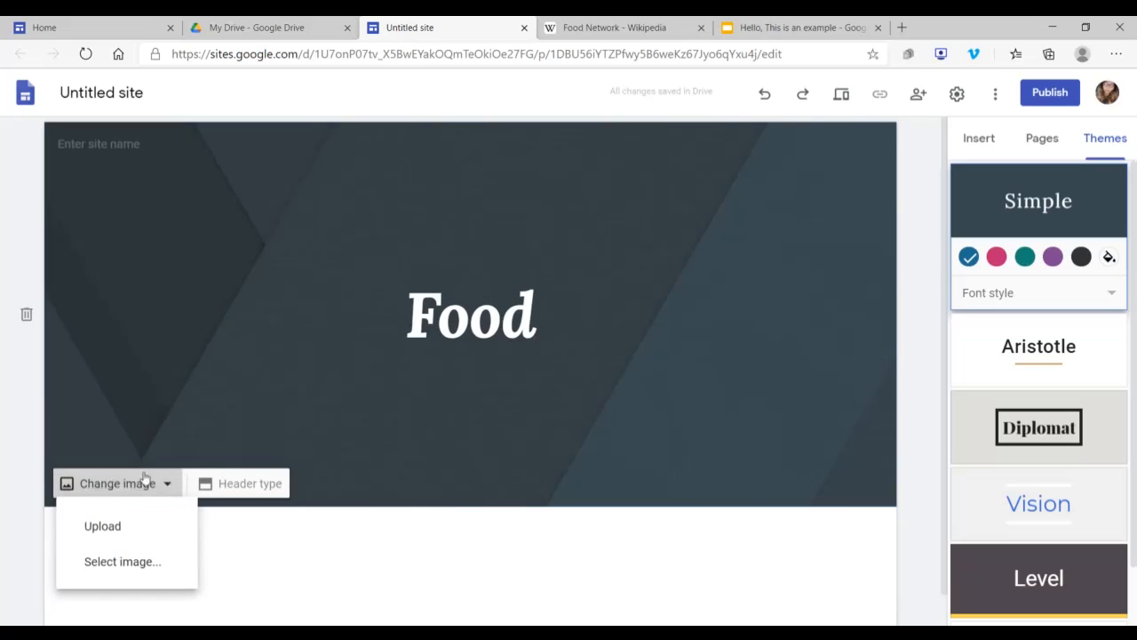
pyautogui.click(168, 571)
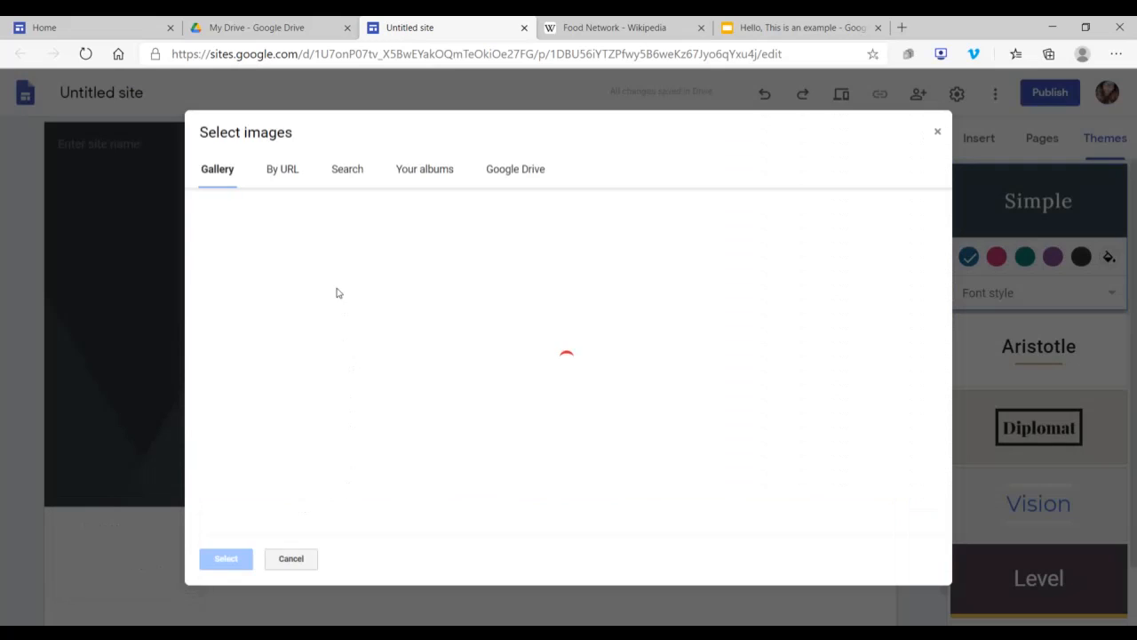
pyautogui.scroll(-4, 583, 338)
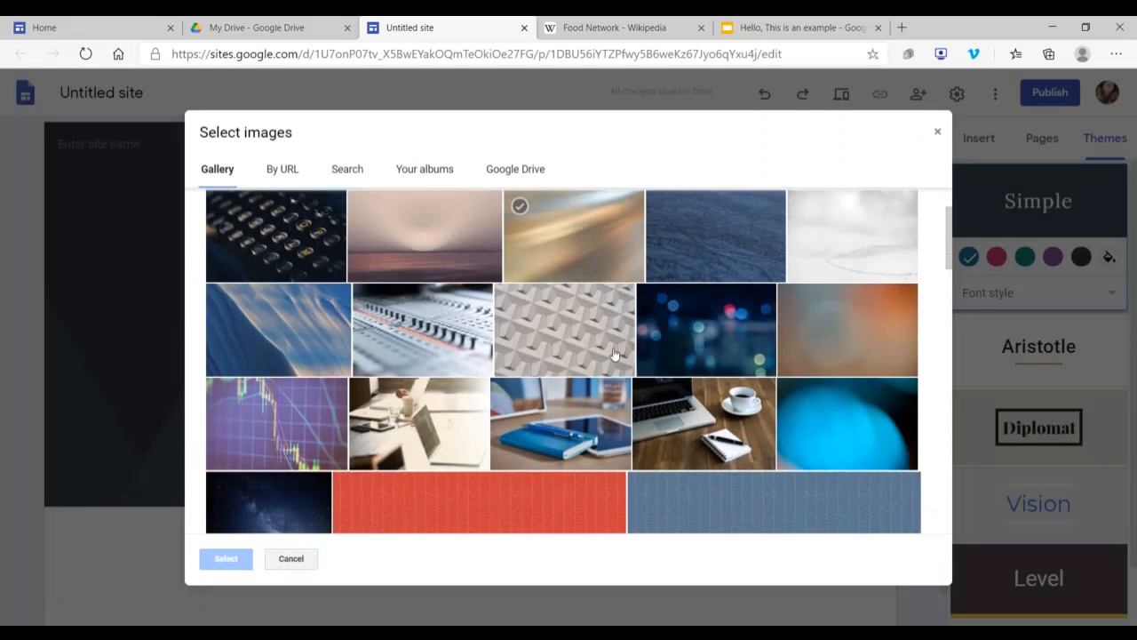
pyautogui.scroll(-3, 631, 504)
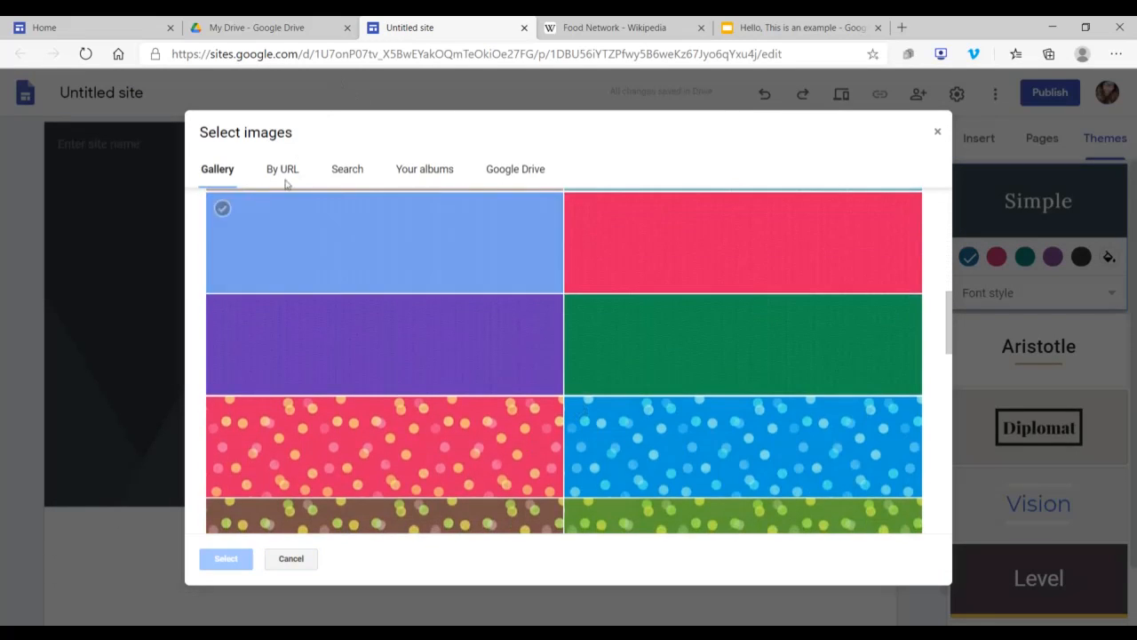
pyautogui.click(285, 170)
pyautogui.click(343, 171)
pyautogui.click(431, 170)
pyautogui.click(505, 170)
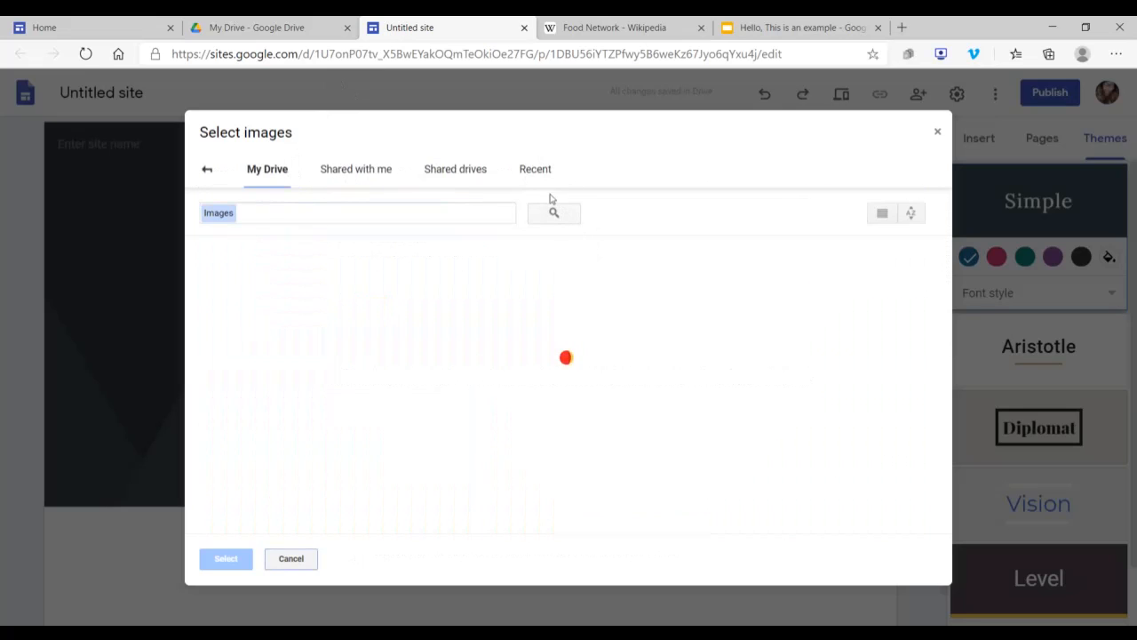
pyautogui.click(937, 132)
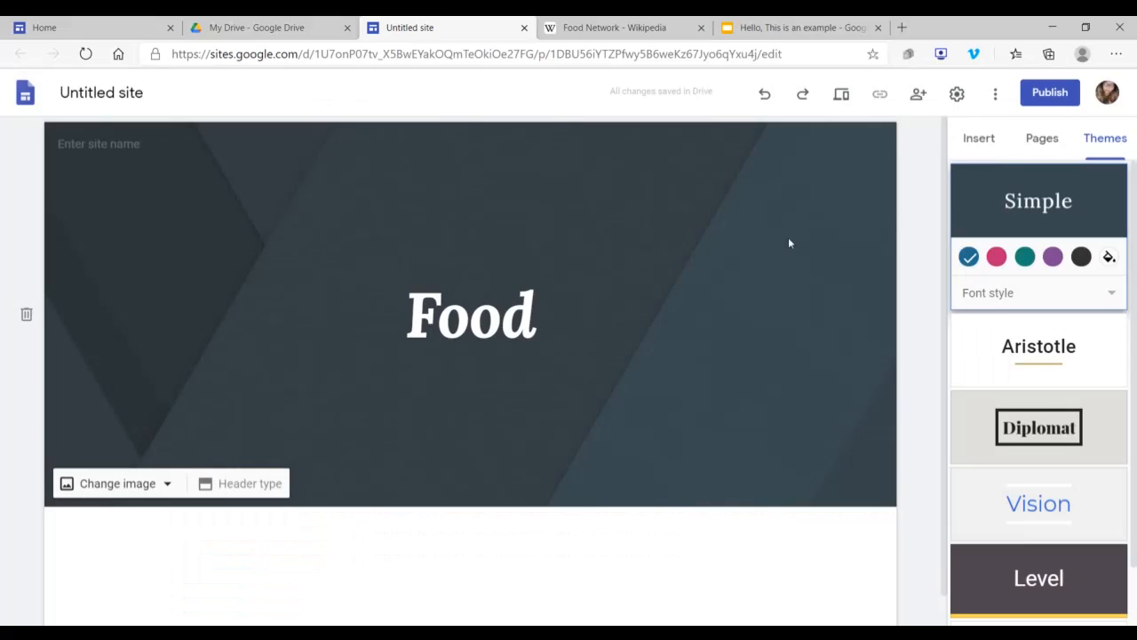
# Step: Upload the "candyyyyyy" image from the recent files as the header background
pyautogui.click(117, 483)
pyautogui.click(108, 526)
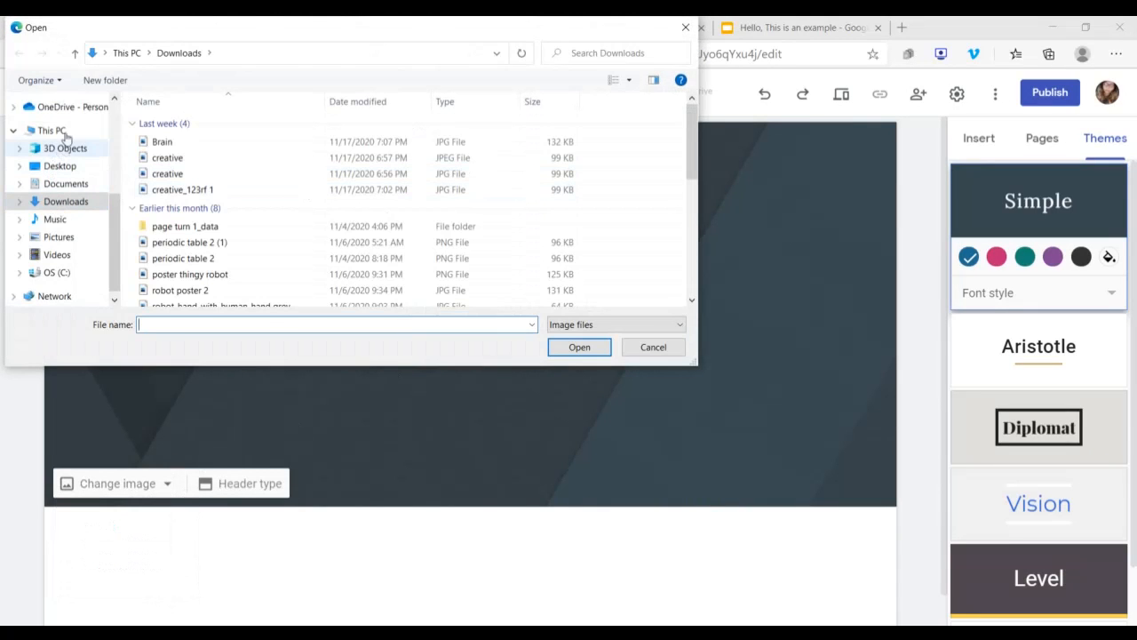
pyautogui.scroll(2, 100, 170)
pyautogui.scroll(3, 89, 158)
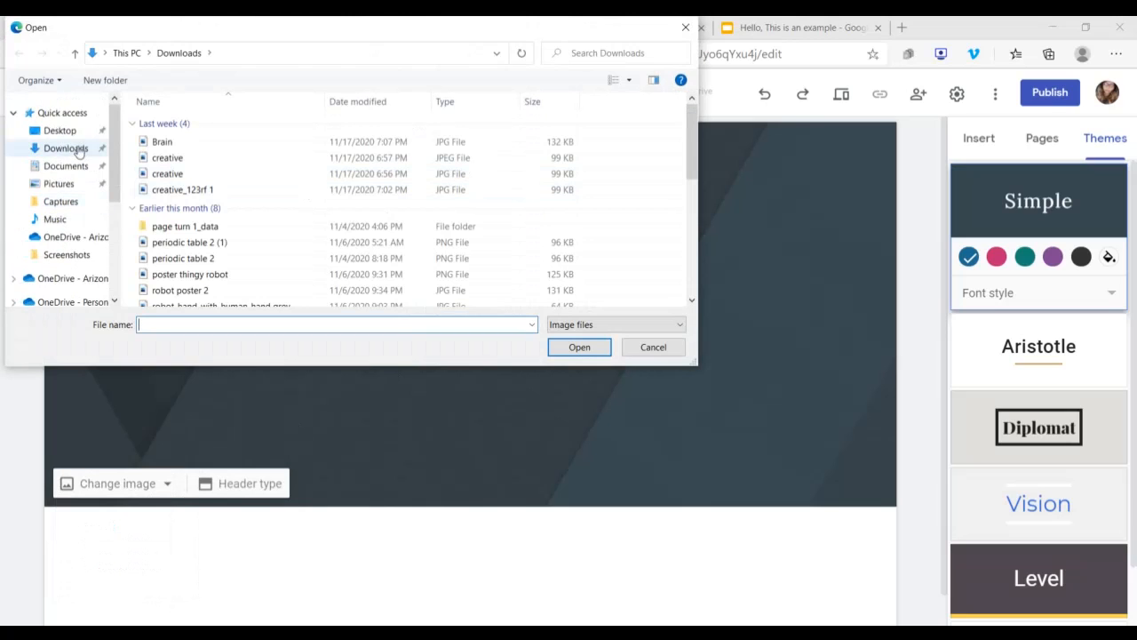
pyautogui.click(60, 113)
pyautogui.scroll(-3, 213, 219)
pyautogui.scroll(-4, 213, 220)
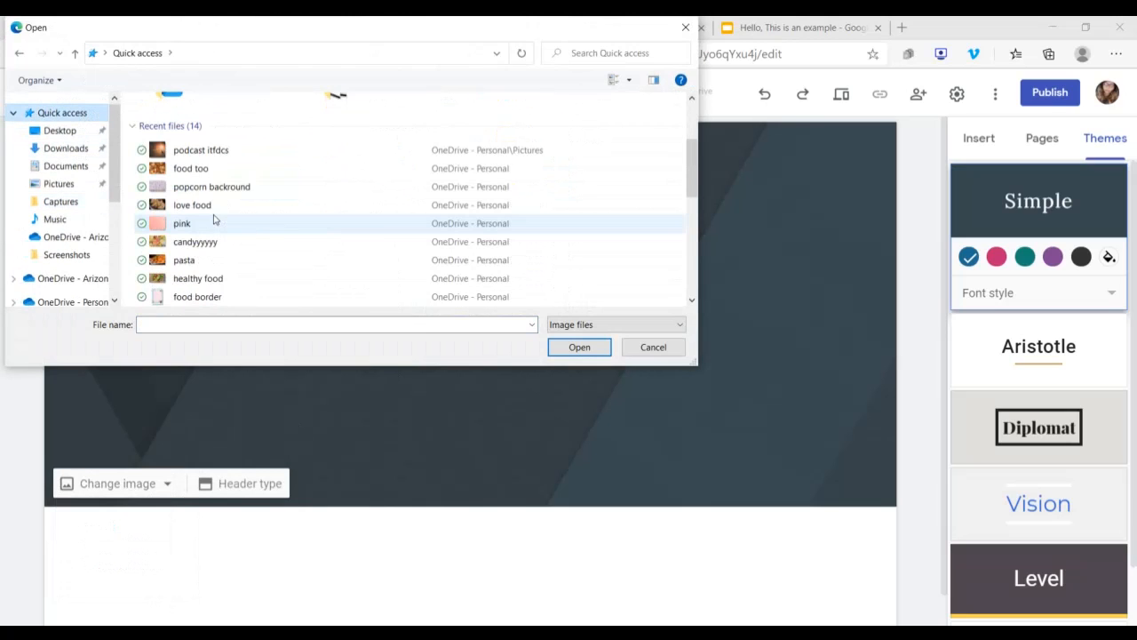
pyautogui.click(207, 187)
pyautogui.click(562, 351)
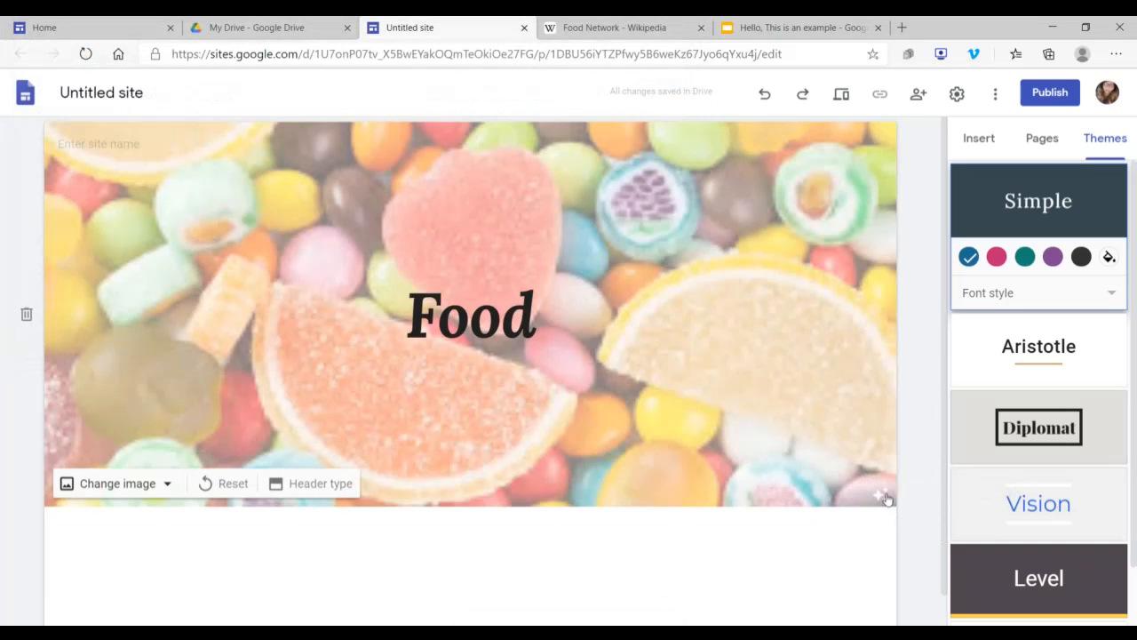
# Step: Switch the header image's readability adjustment off and back on to compare the two looks
pyautogui.click(884, 496)
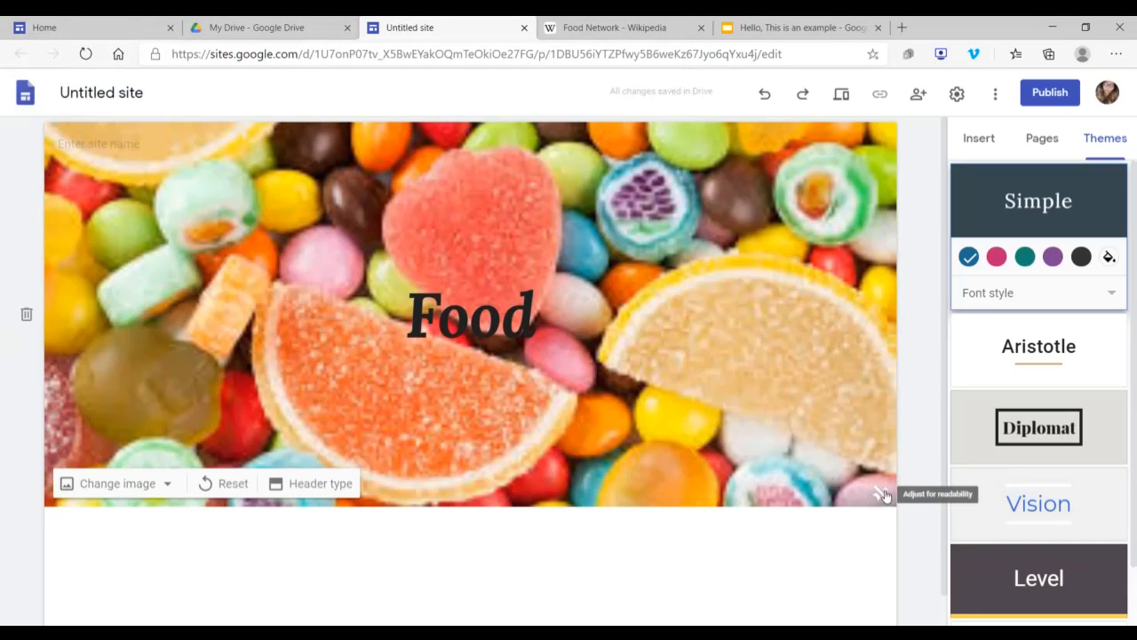
pyautogui.click(879, 496)
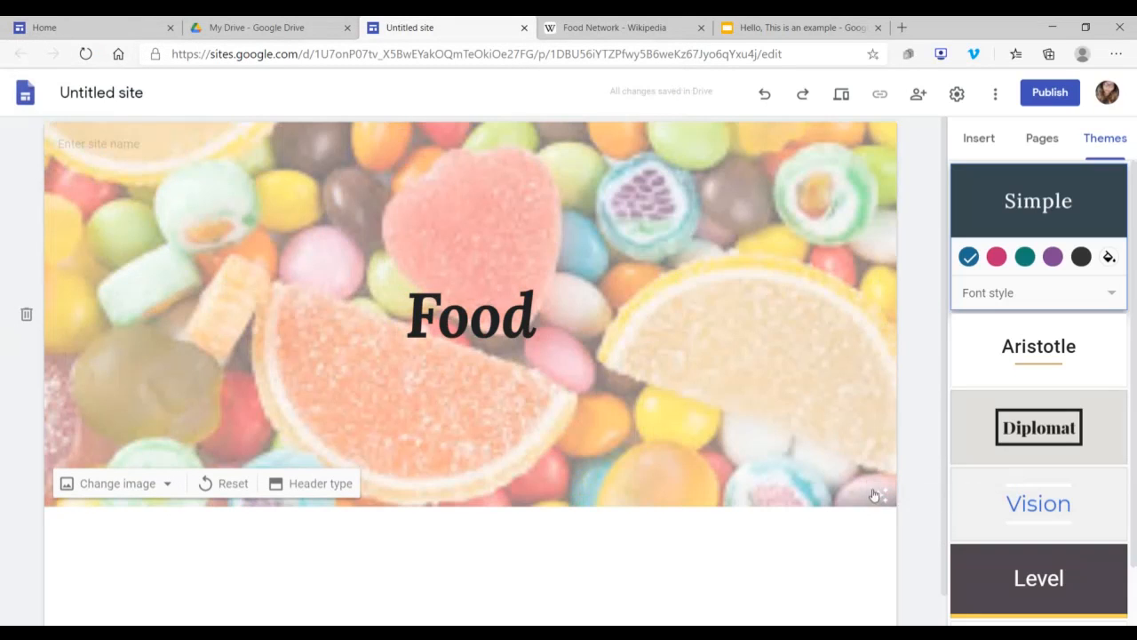
pyautogui.scroll(-1, 666, 480)
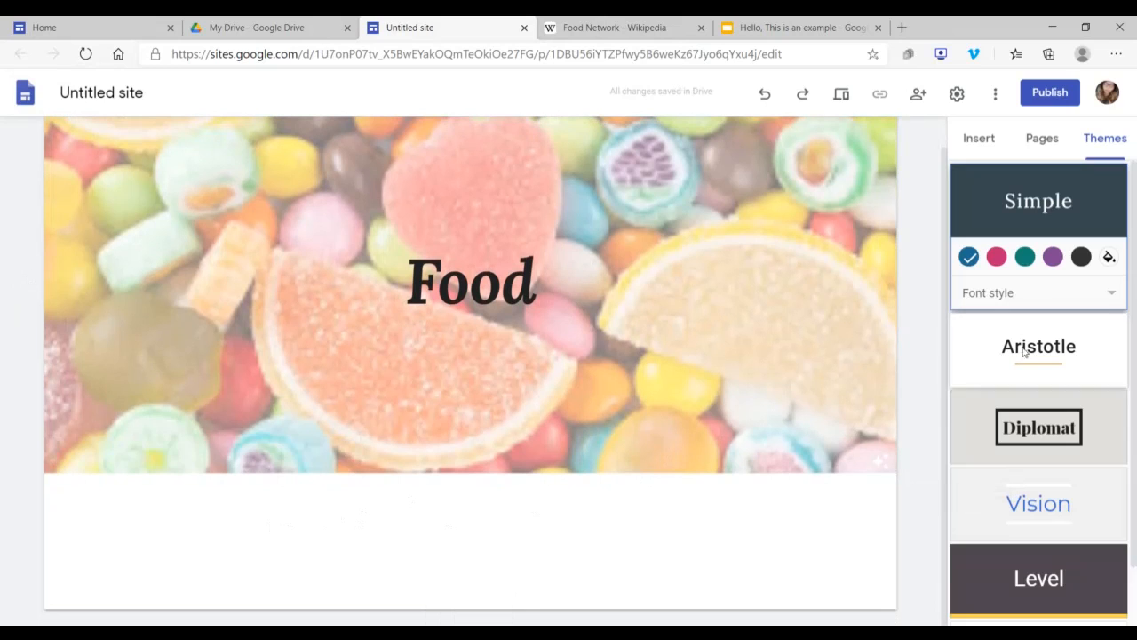
# Step: Review the elements that can be inserted, including the quick-insert wheel on the blank area below the header
pyautogui.click(976, 141)
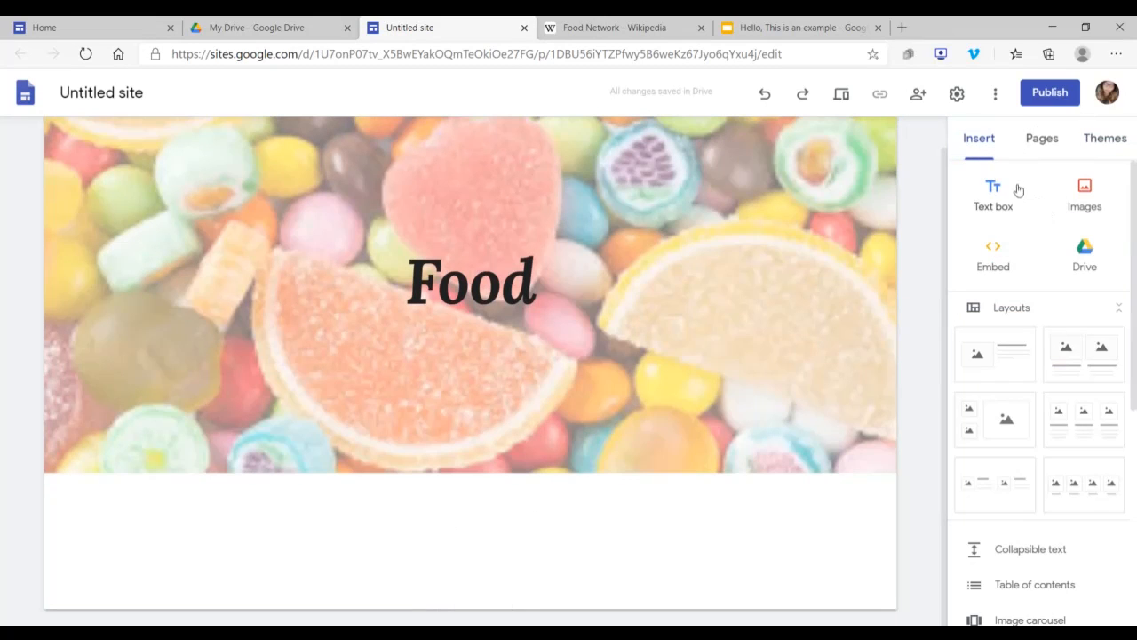
pyautogui.scroll(-5, 1040, 444)
pyautogui.scroll(5, 1035, 447)
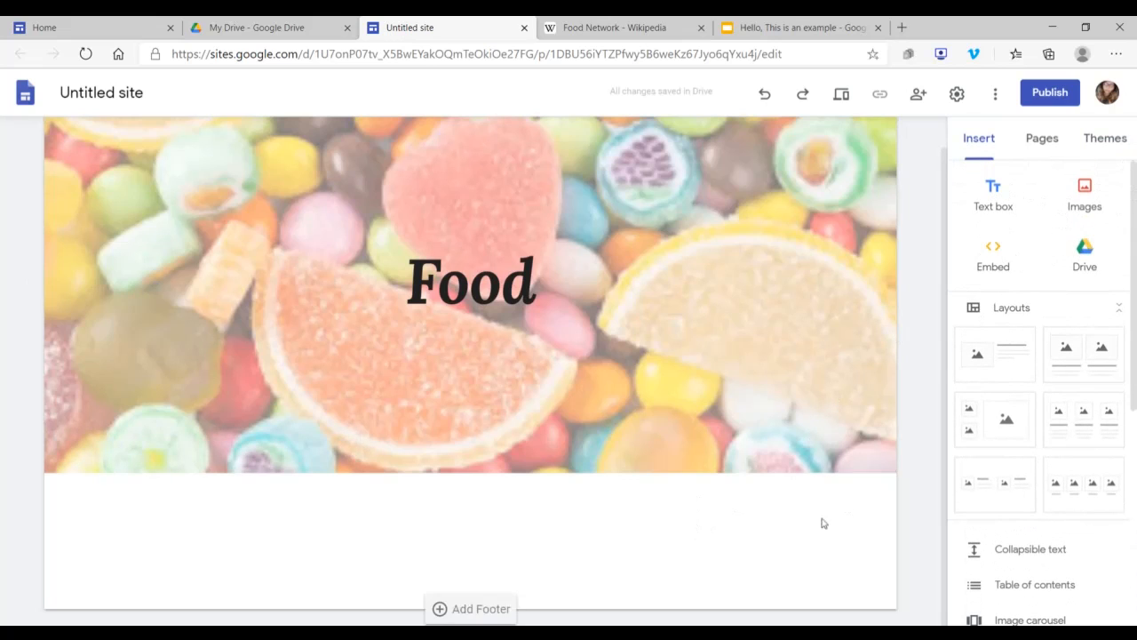
pyautogui.doubleClick(585, 540)
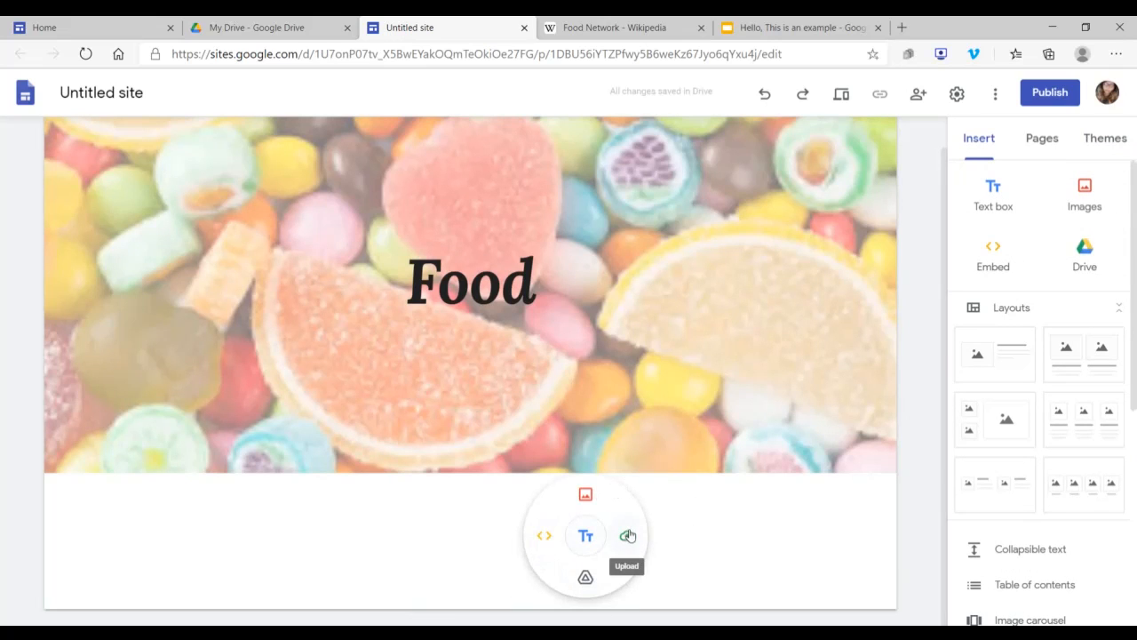
pyautogui.scroll(-1, 1100, 285)
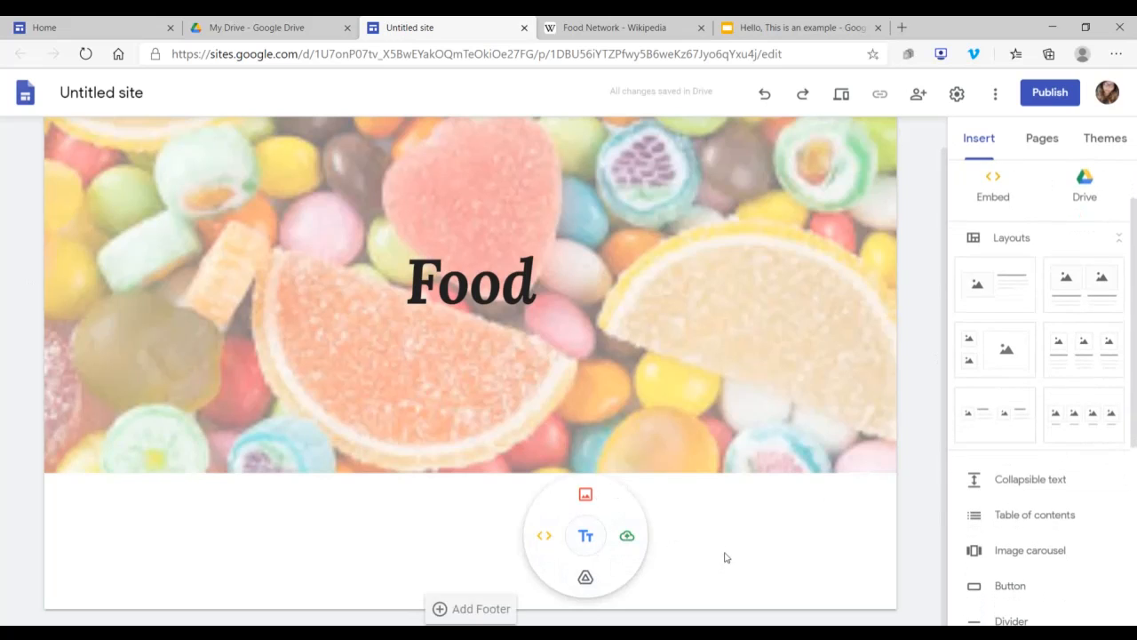
pyautogui.click(723, 556)
pyautogui.scroll(1, 1058, 325)
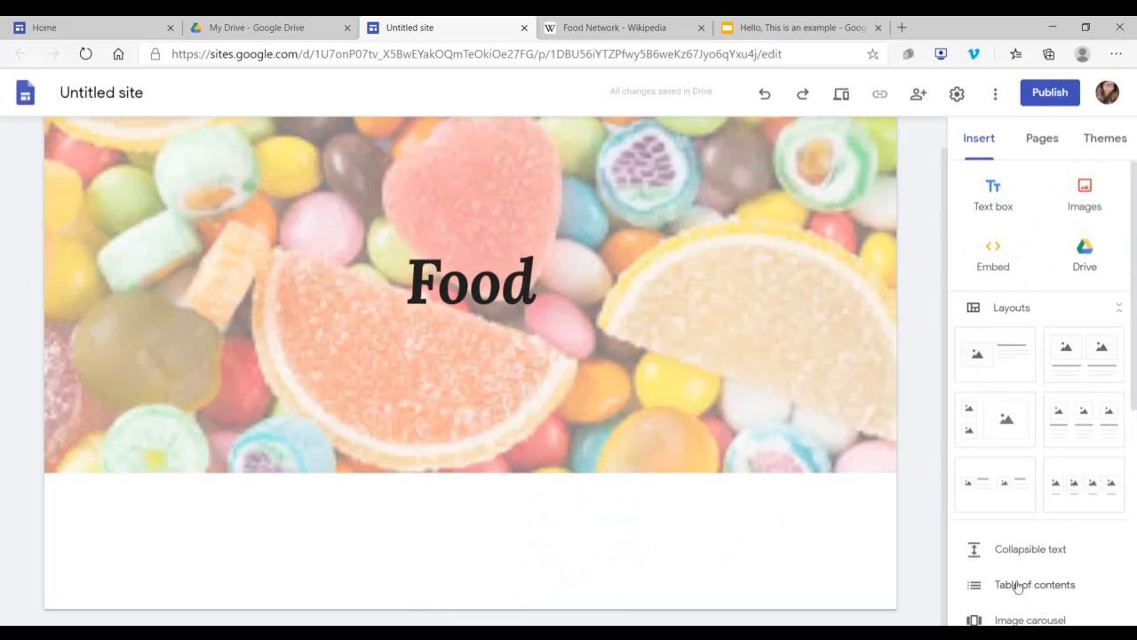
# Step: Insert a divider directly below the header banner
pyautogui.scroll(-3, 1008, 568)
pyautogui.click(1008, 411)
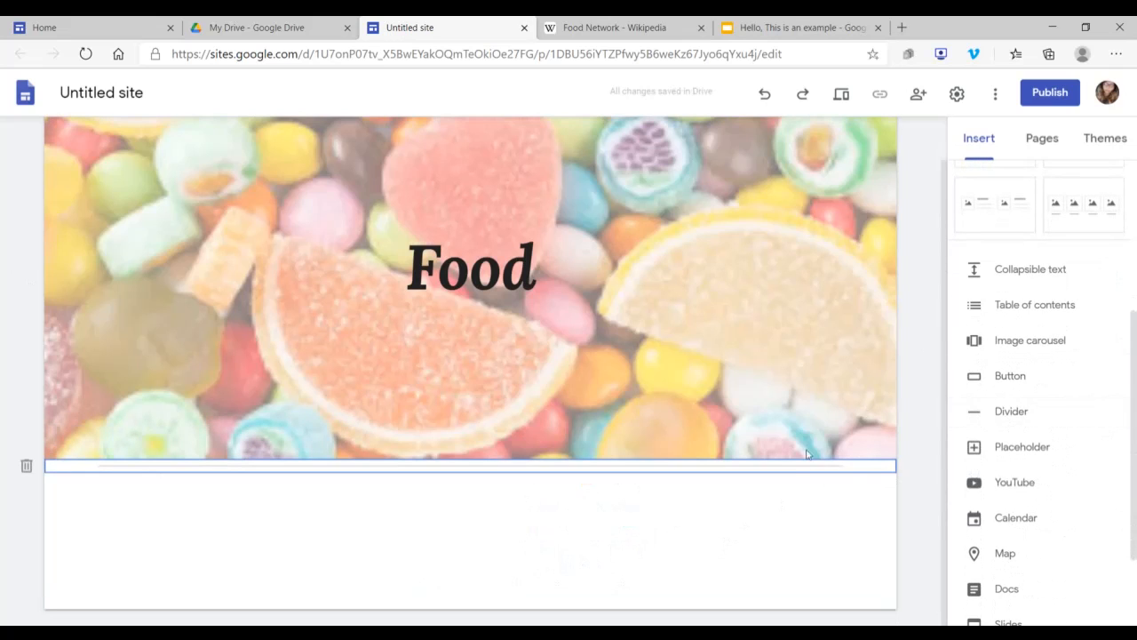
# Step: Add a text box below the divider and center its text
pyautogui.scroll(3, 1078, 385)
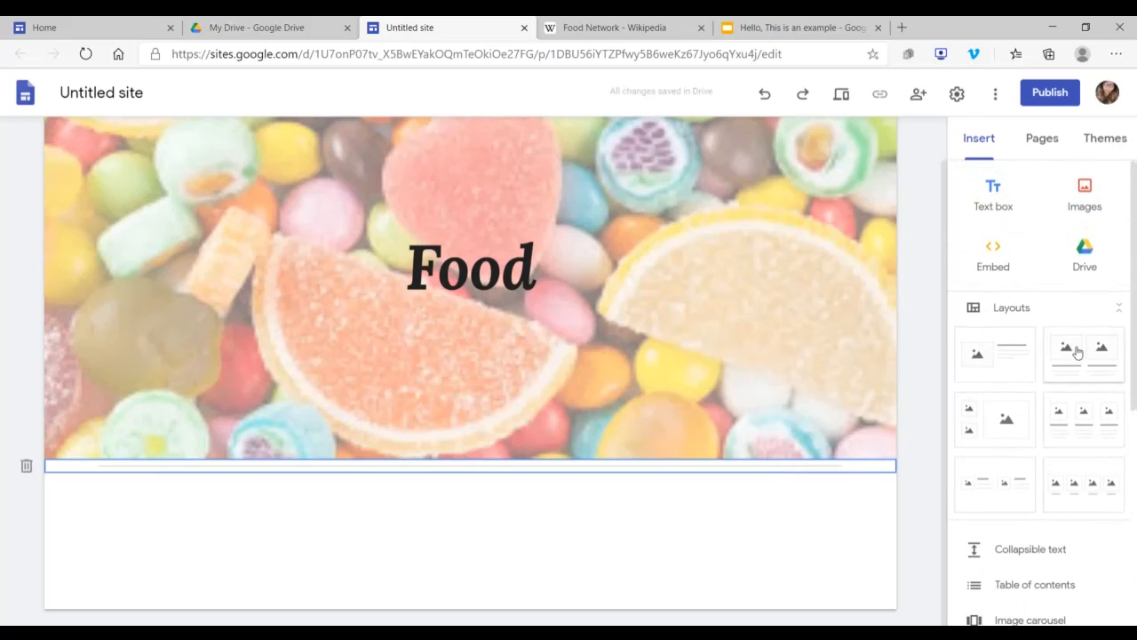
pyautogui.click(995, 191)
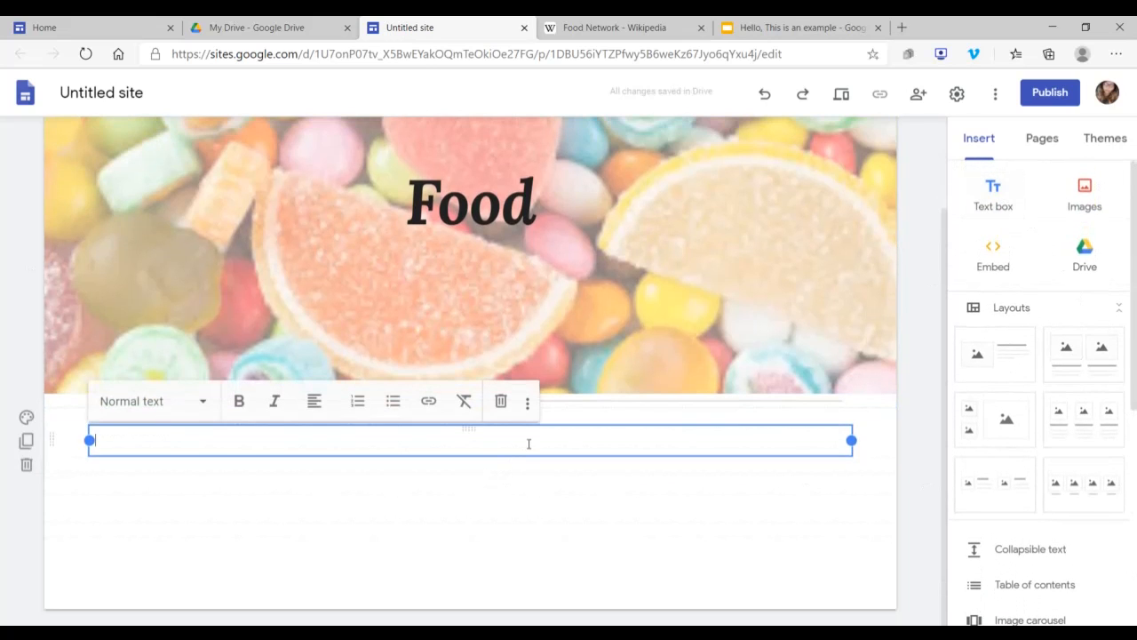
pyautogui.click(317, 401)
pyautogui.click(315, 443)
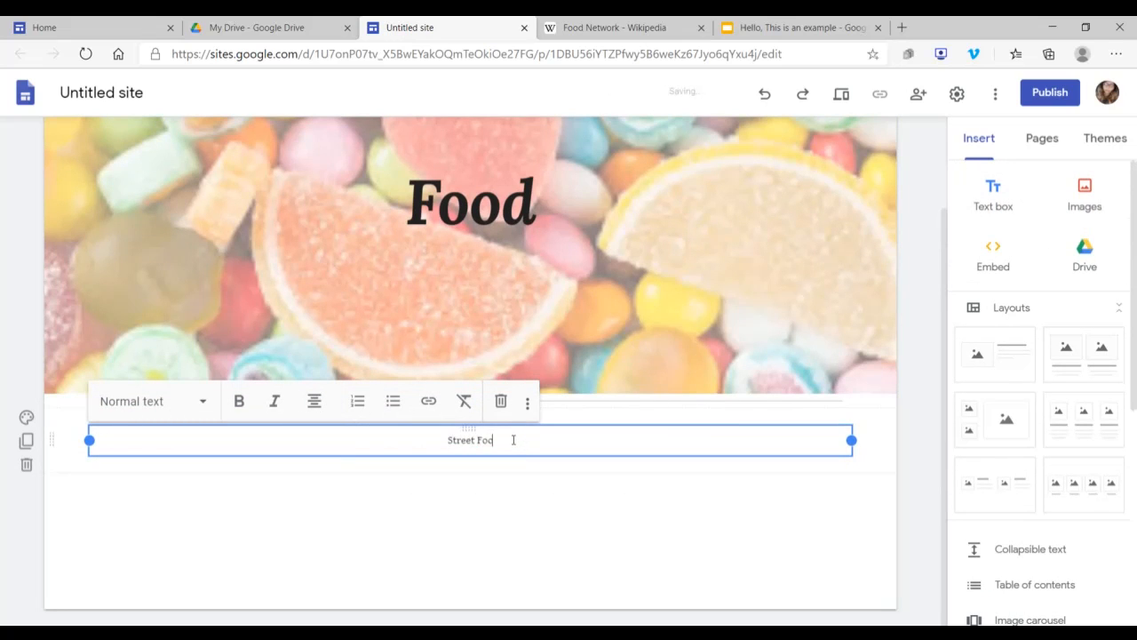
# Step: Enter "Street Food" in the text box and style it as a bold, italic Heading
pyautogui.moveTo(472, 430); pyautogui.dragTo(443, 441)
pyautogui.moveTo(445, 441); pyautogui.dragTo(490, 448)
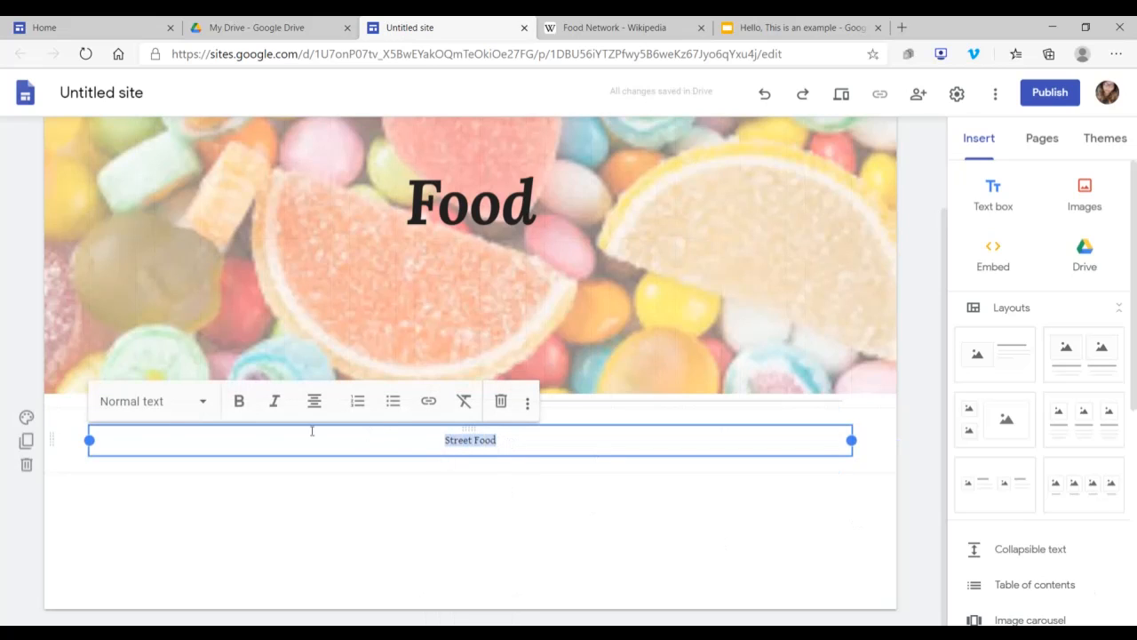
pyautogui.click(199, 400)
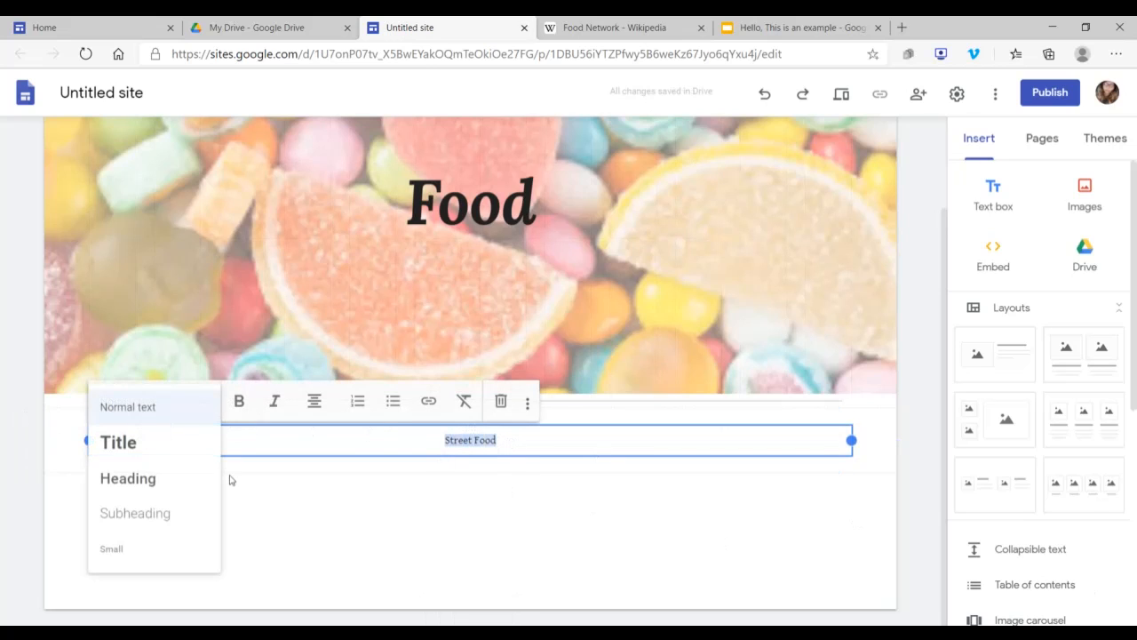
pyautogui.click(166, 480)
pyautogui.click(238, 402)
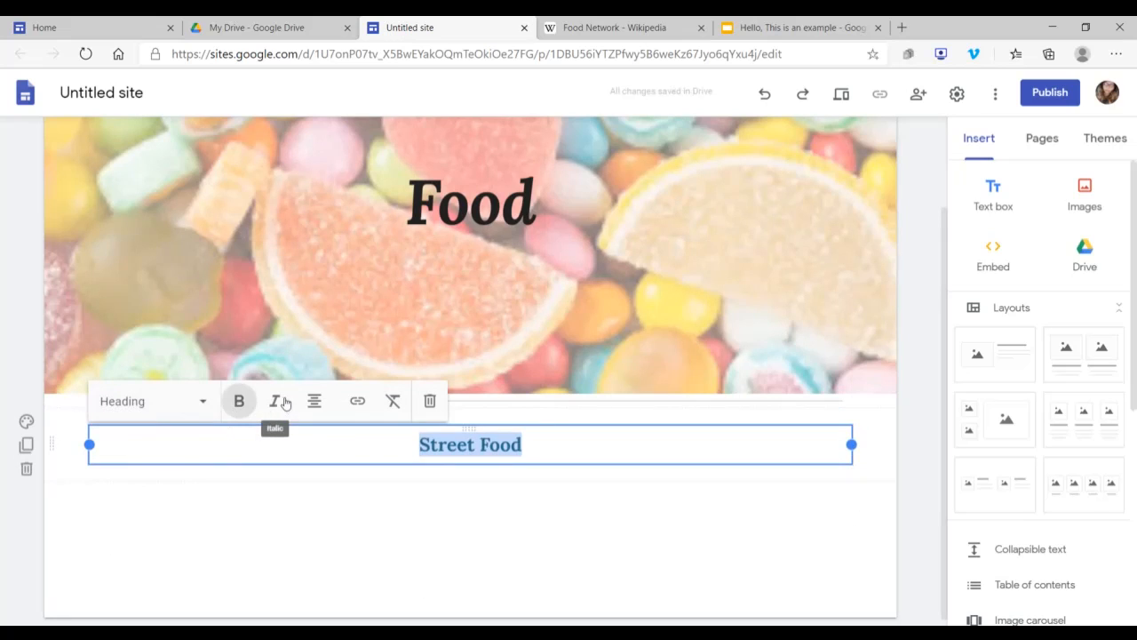
pyautogui.click(274, 400)
pyautogui.click(861, 451)
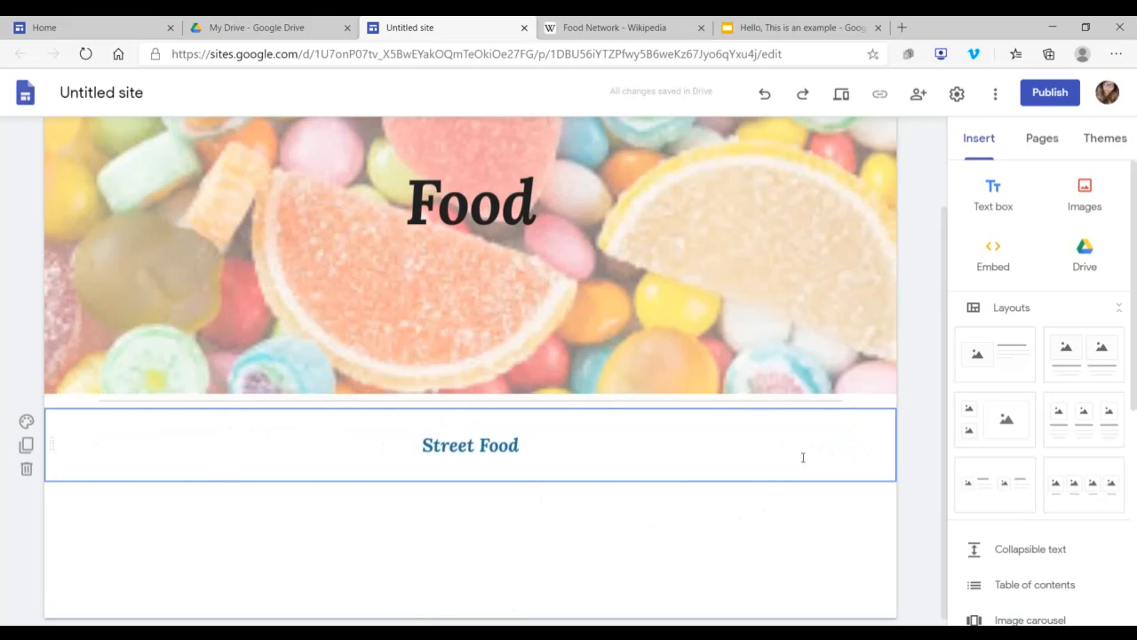
# Step: Set the background of the Street Food section to Emphasis 2
pyautogui.click(28, 422)
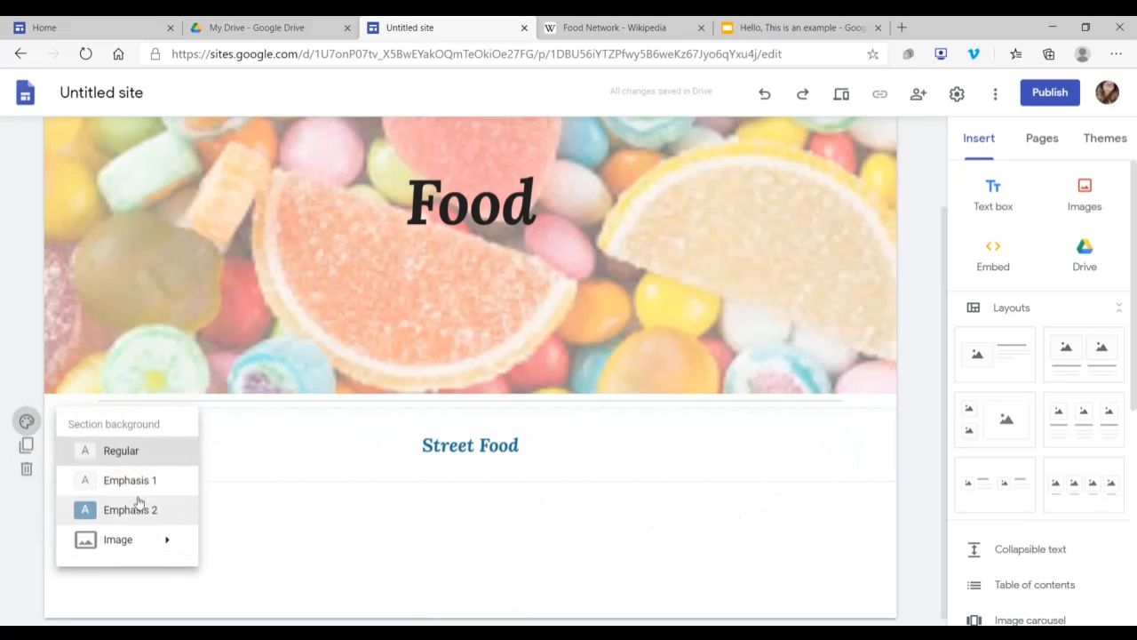
pyautogui.moveTo(165, 540)
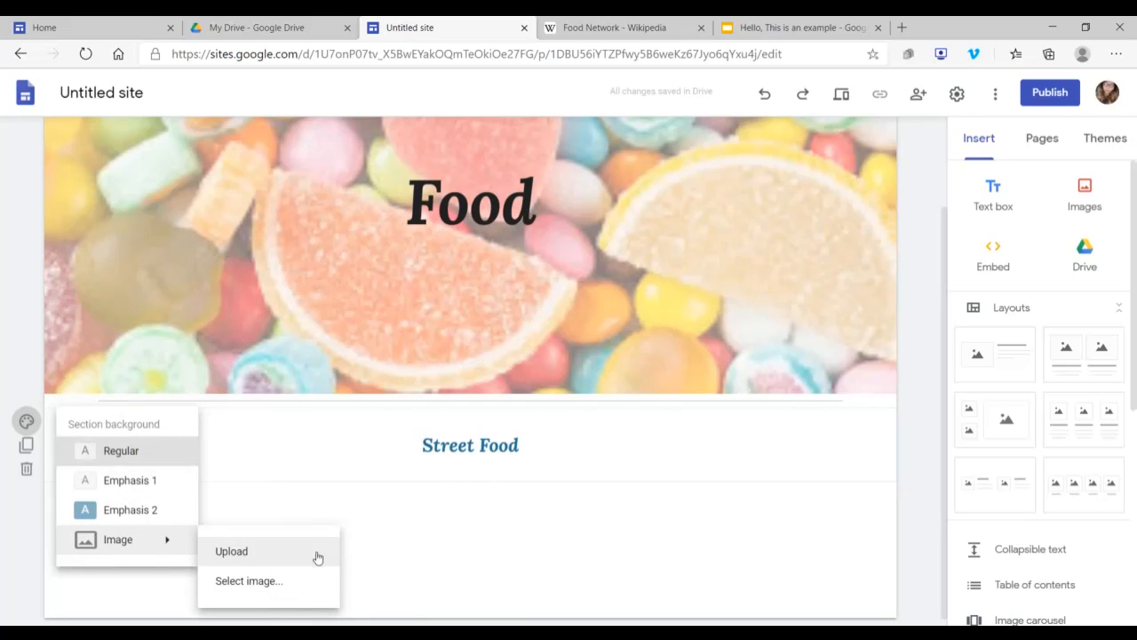
pyautogui.click(129, 510)
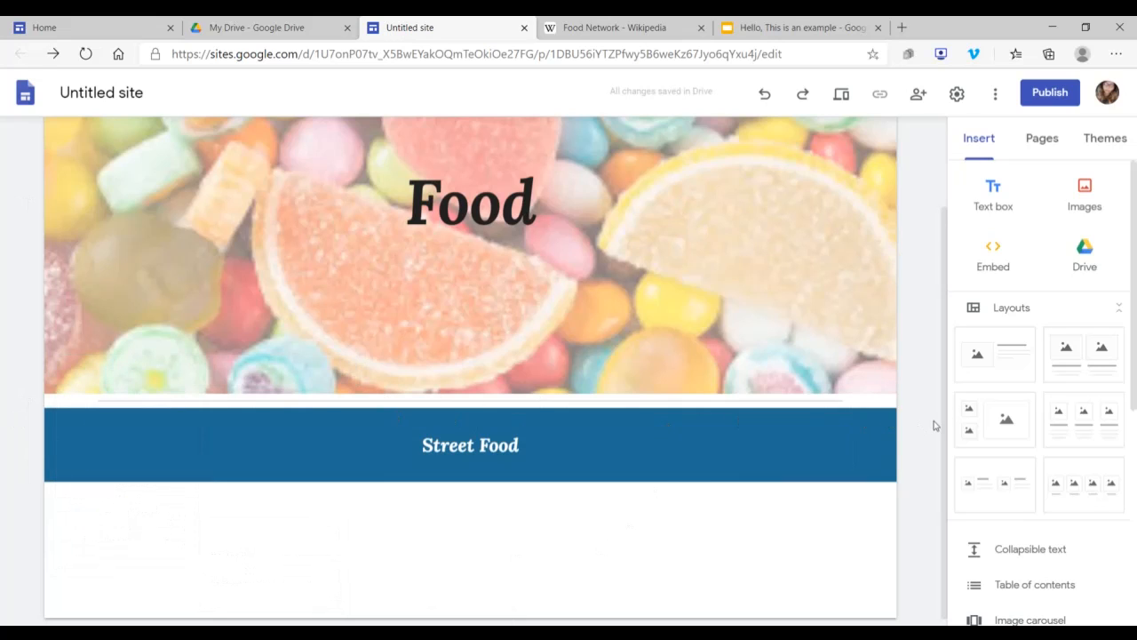
pyautogui.scroll(-1, 931, 427)
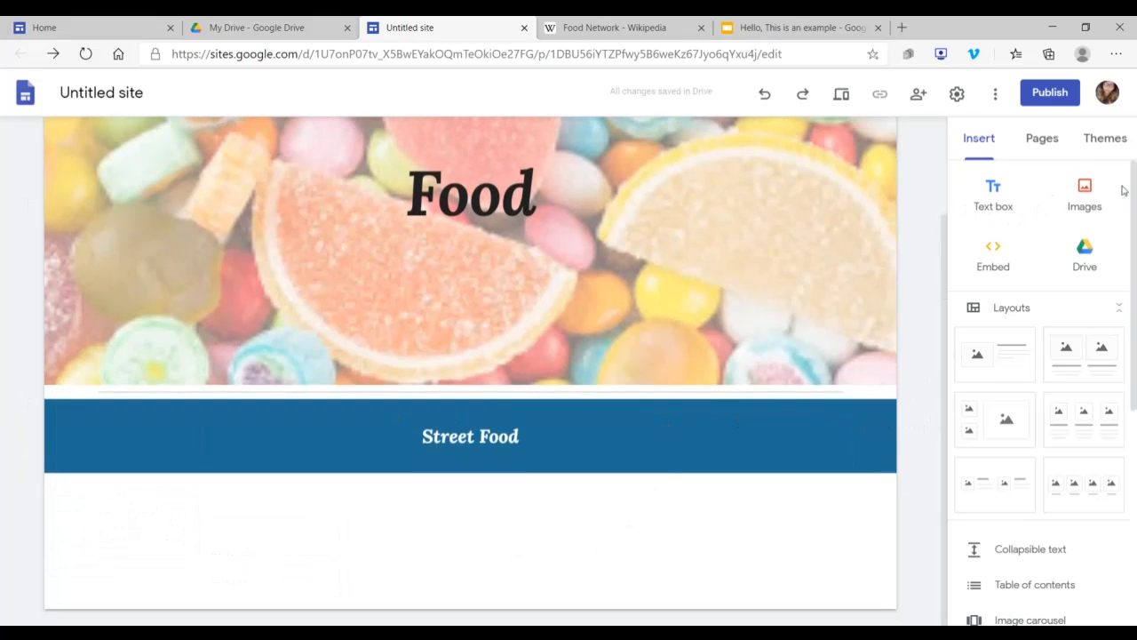
pyautogui.click(1095, 204)
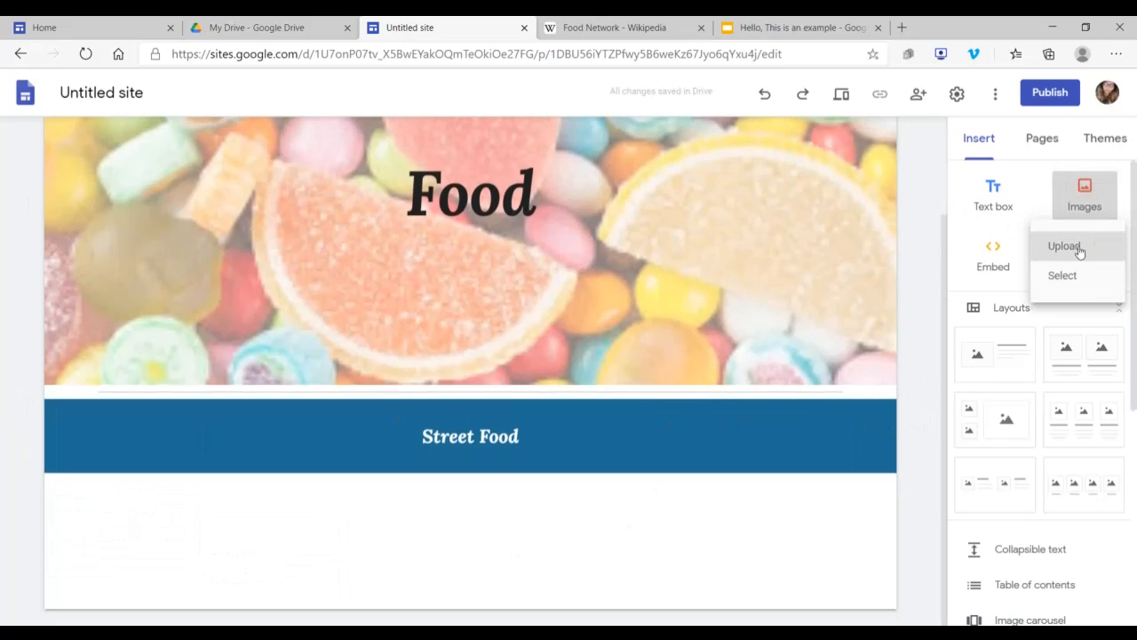
pyautogui.click(1086, 194)
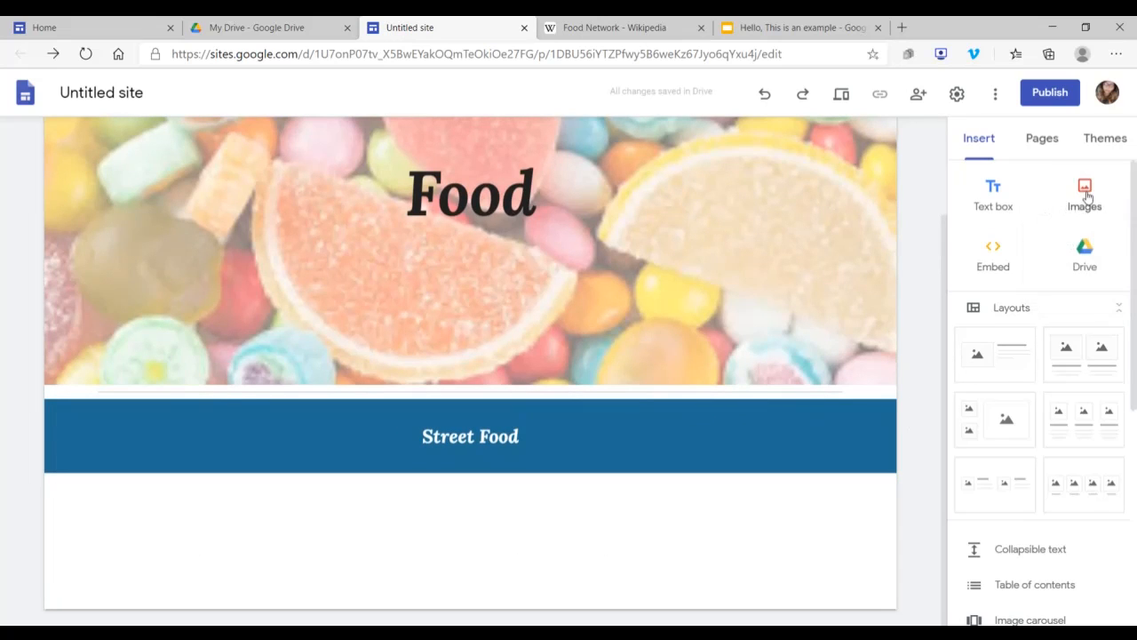
pyautogui.click(1083, 187)
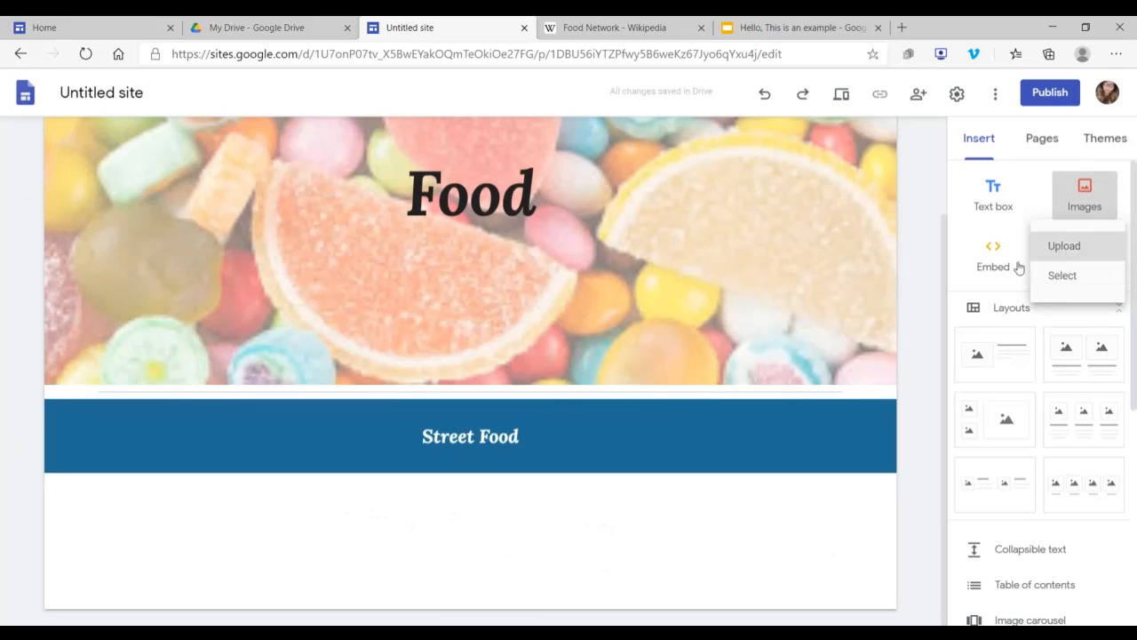
pyautogui.click(944, 279)
# Step: Insert an image carousel with the uploaded "love food" and burgers-and-donuts pictures below the Street Food section, and center it
pyautogui.scroll(-2, 1037, 281)
pyautogui.scroll(-3, 1037, 282)
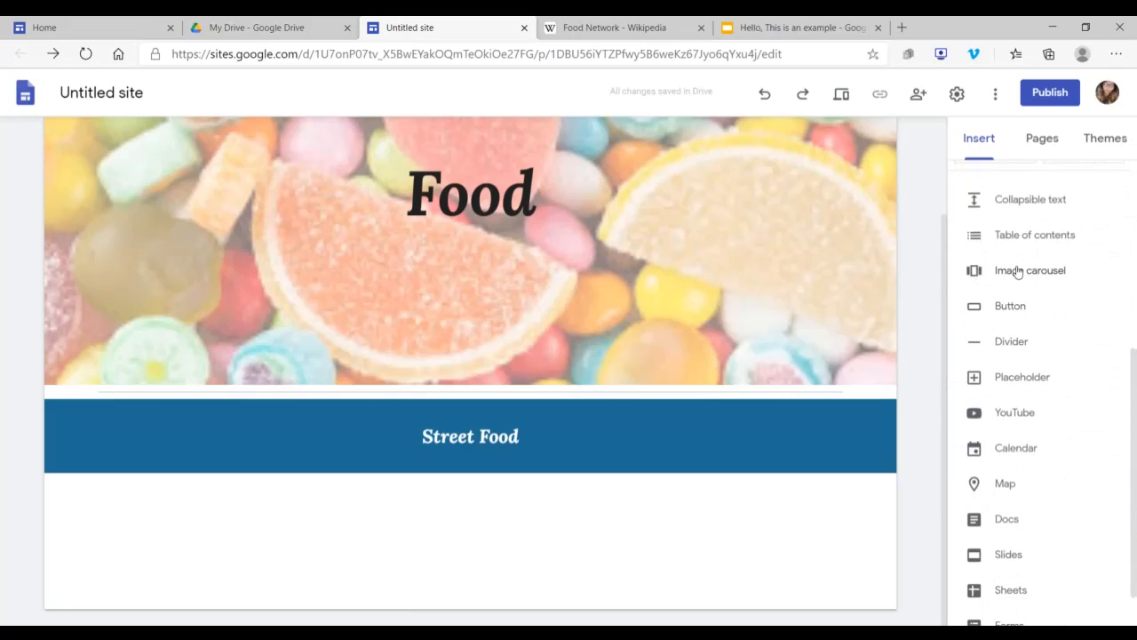
pyautogui.click(1018, 272)
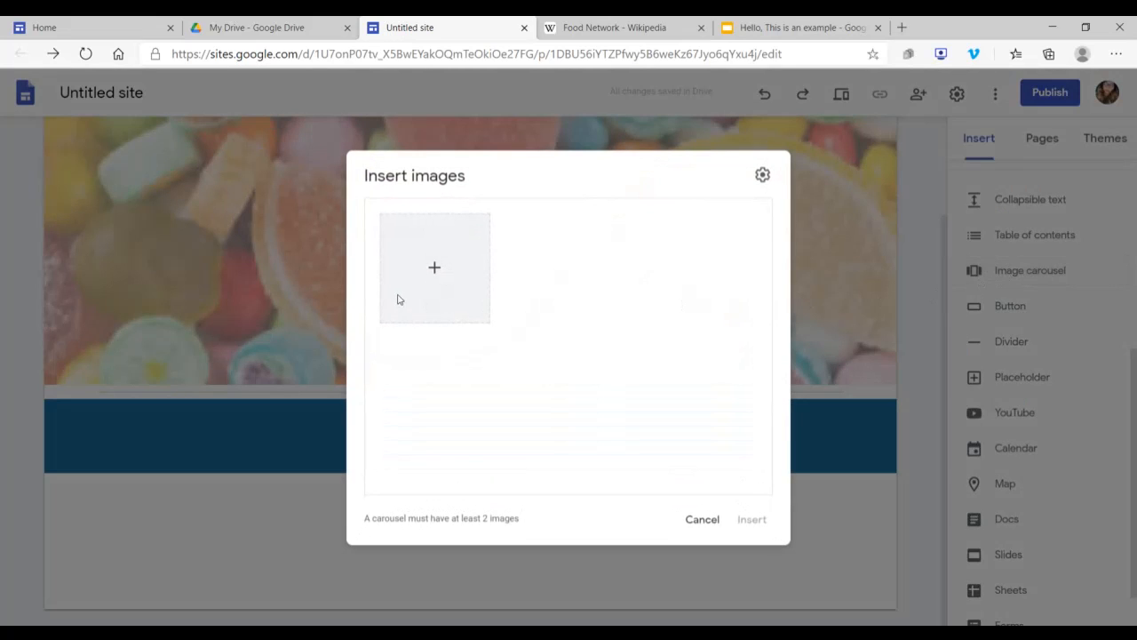
pyautogui.click(436, 270)
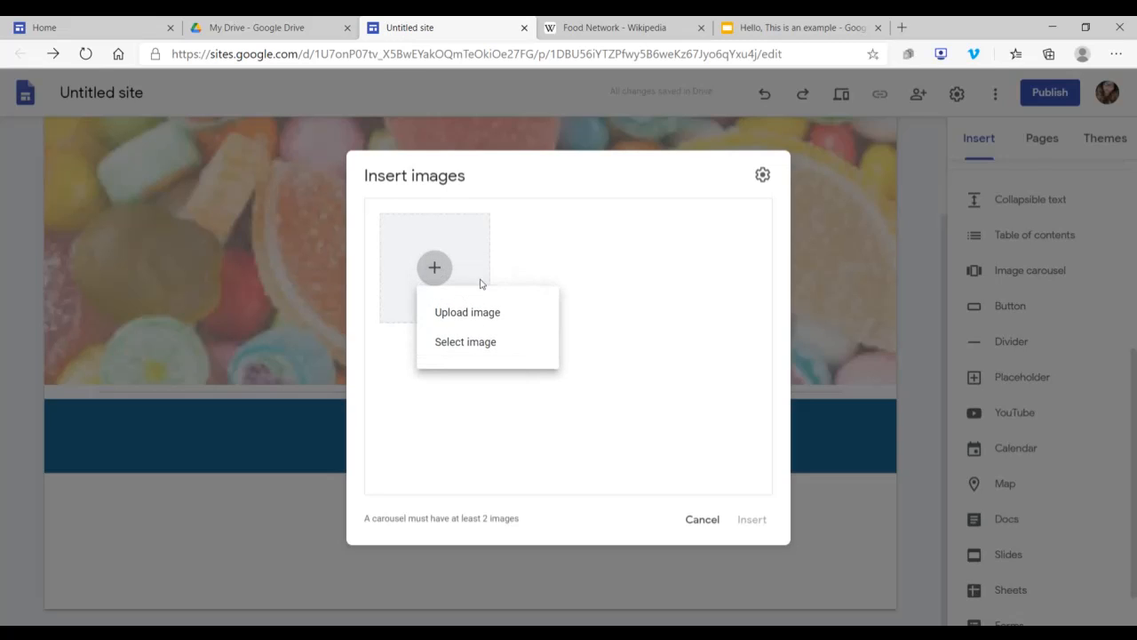
pyautogui.click(500, 314)
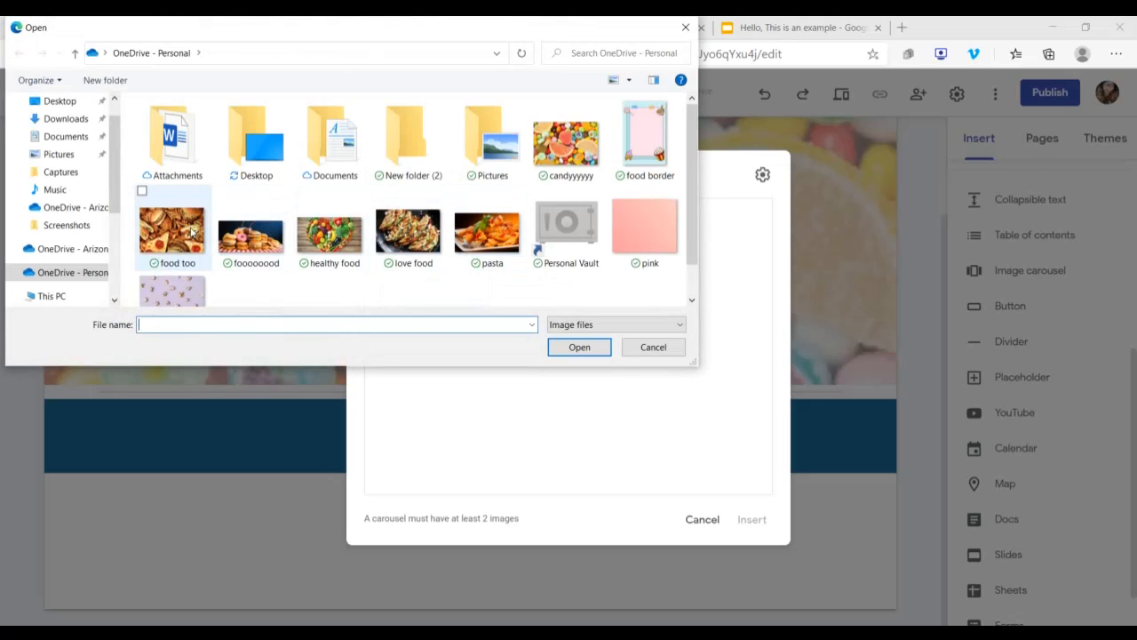
pyautogui.click(141, 193)
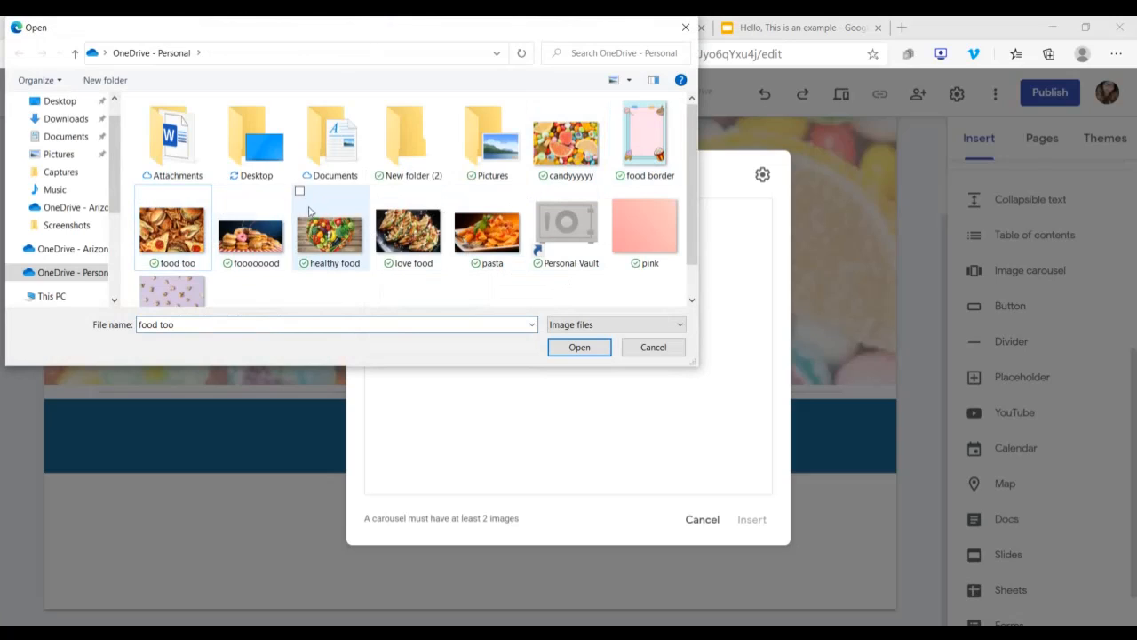
pyautogui.click(380, 196)
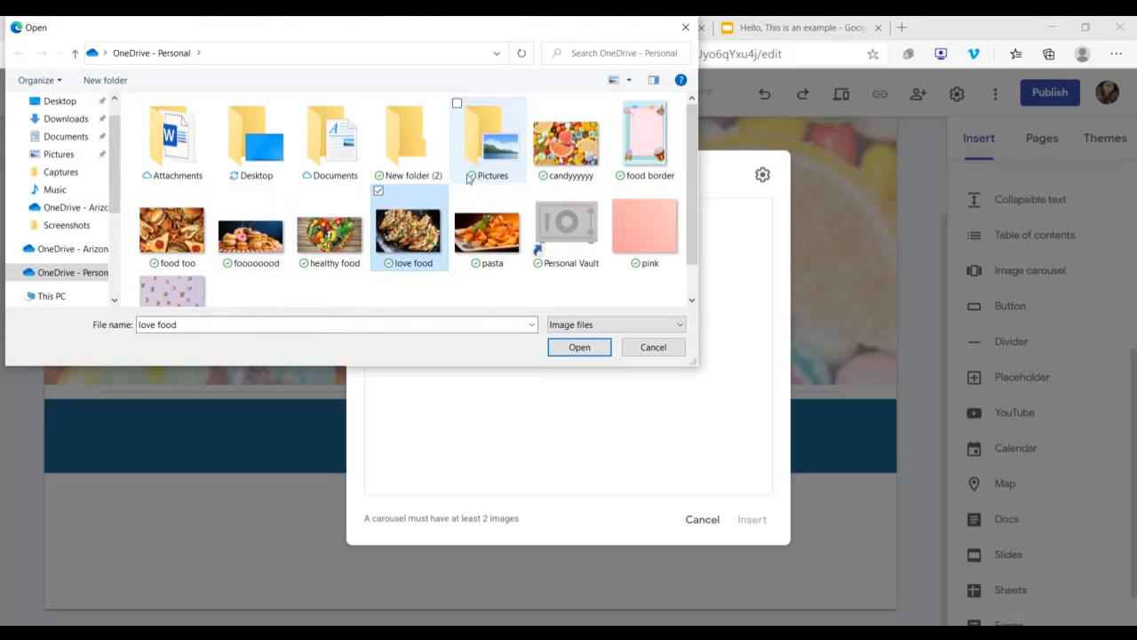
pyautogui.click(221, 193)
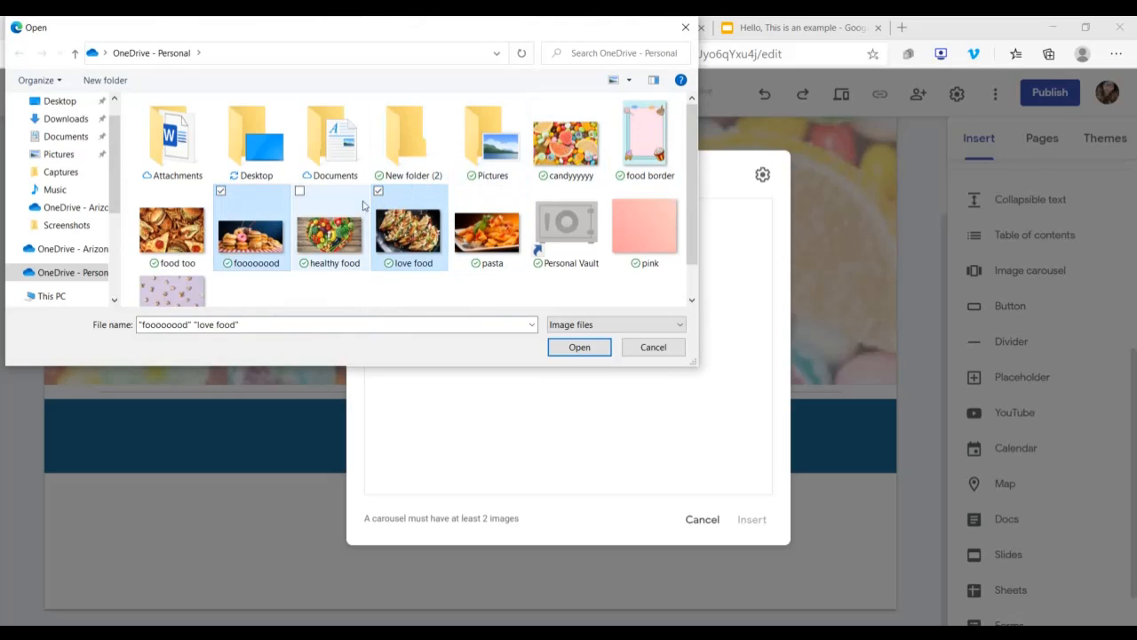
pyautogui.scroll(-1, 480, 230)
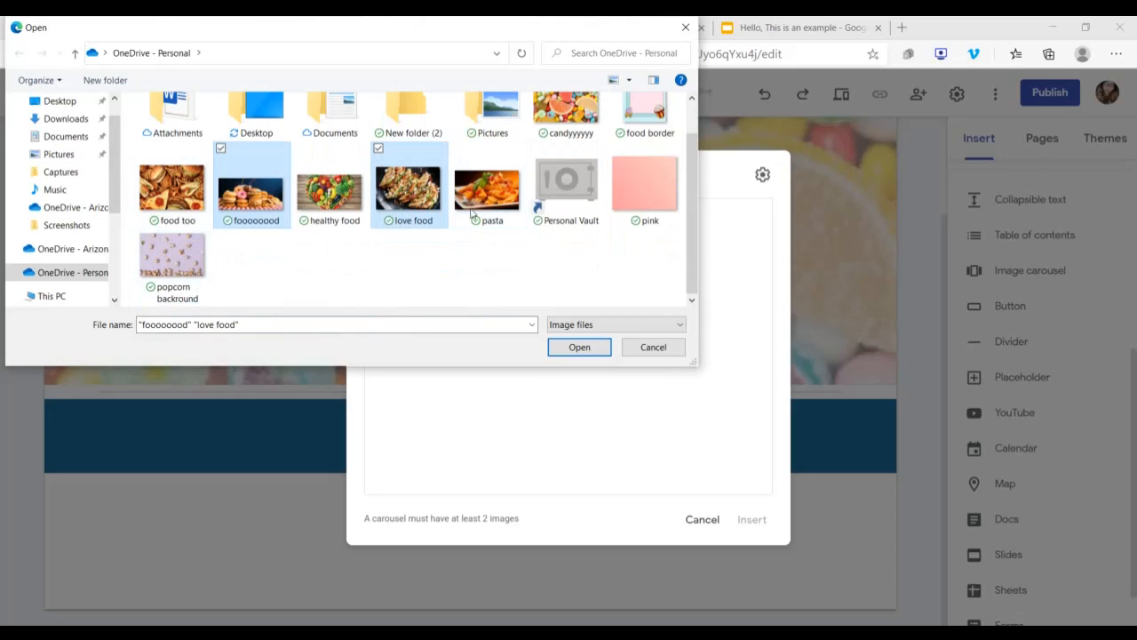
pyautogui.click(594, 347)
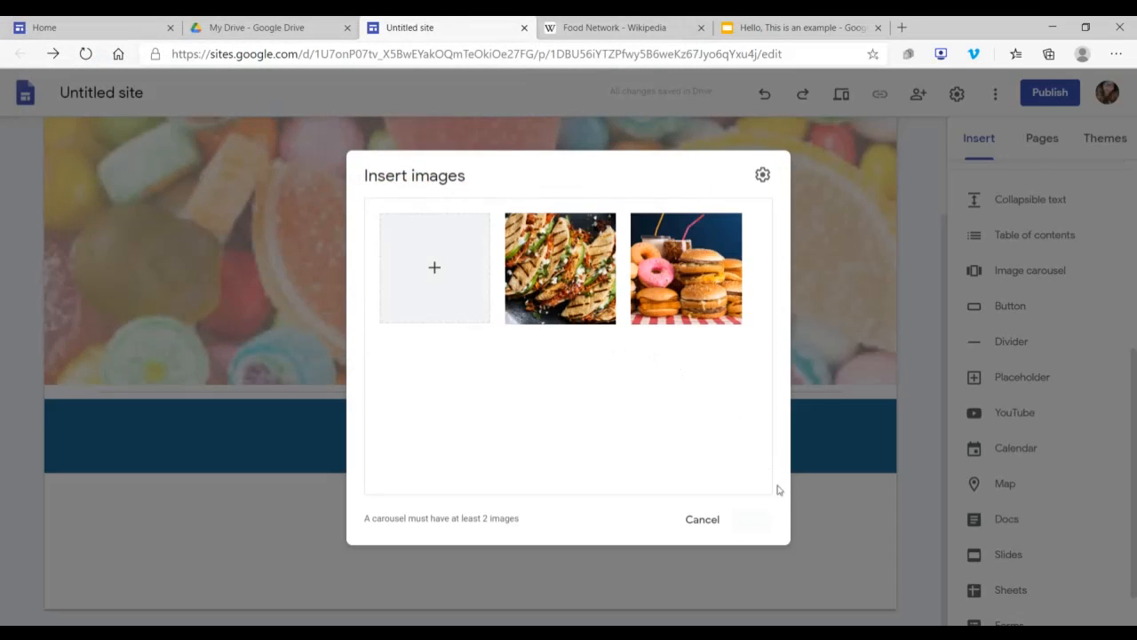
pyautogui.click(760, 526)
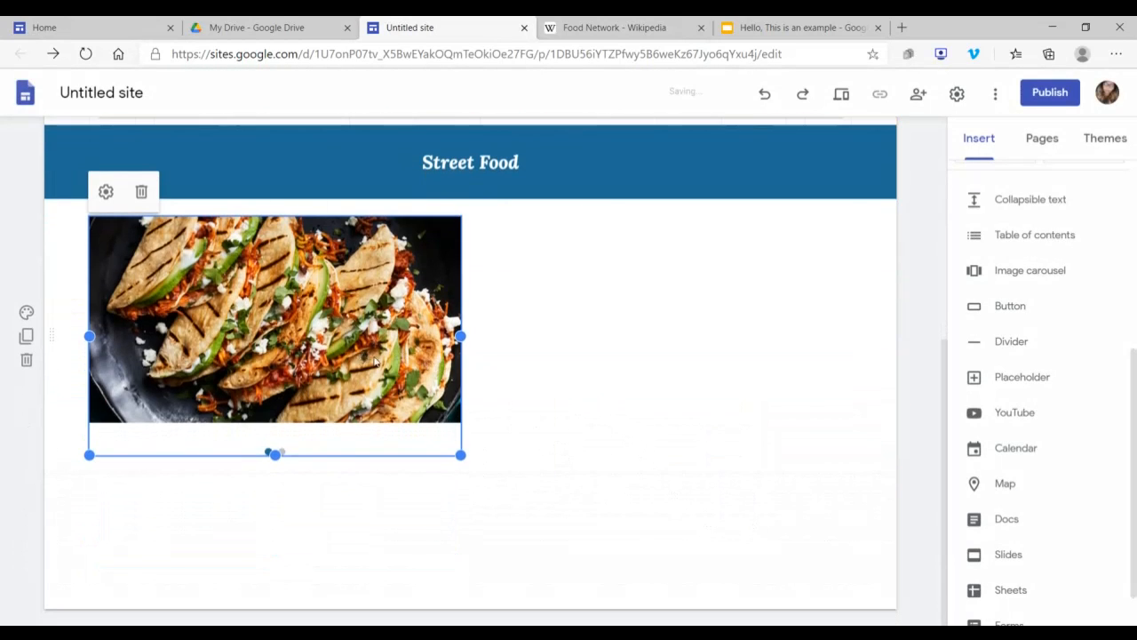
pyautogui.moveTo(363, 355); pyautogui.dragTo(516, 334)
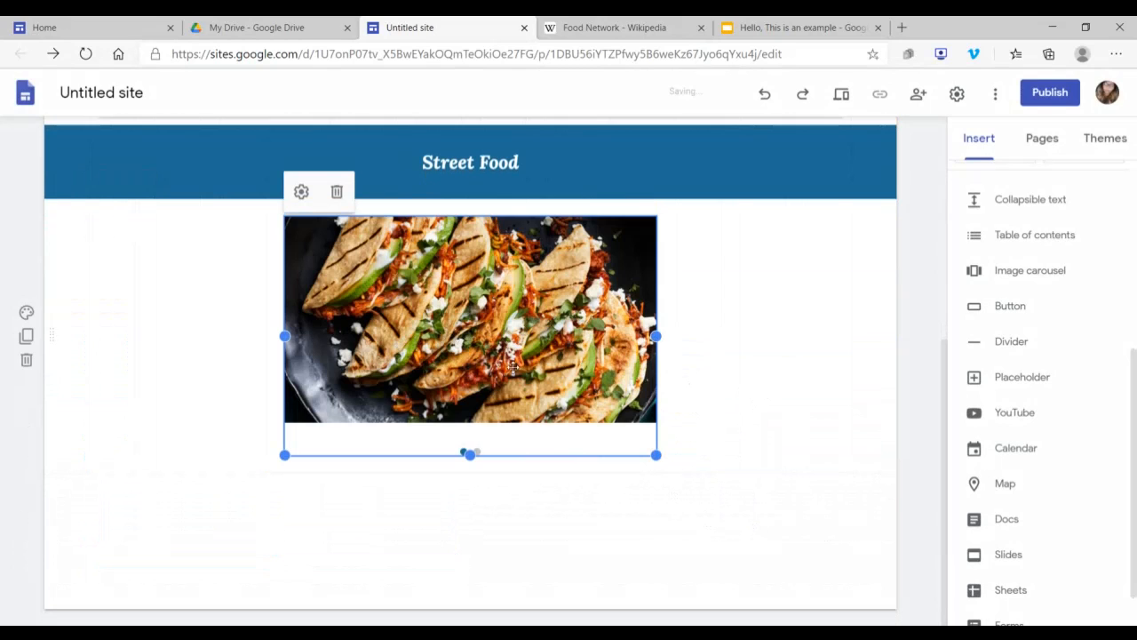
pyautogui.click(27, 313)
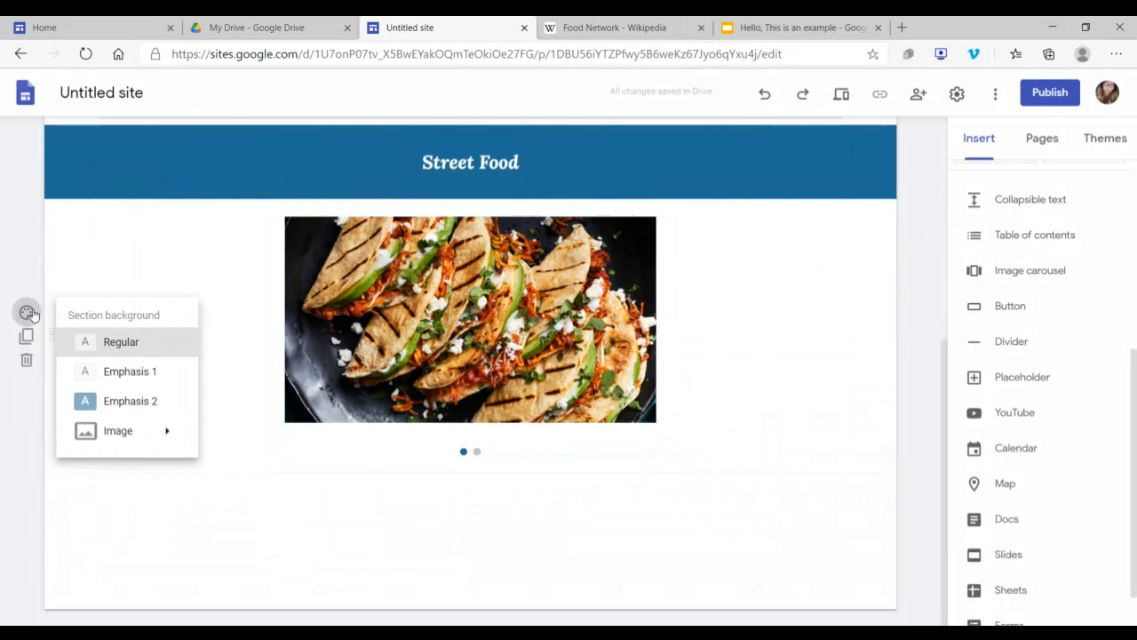
pyautogui.moveTo(132, 436)
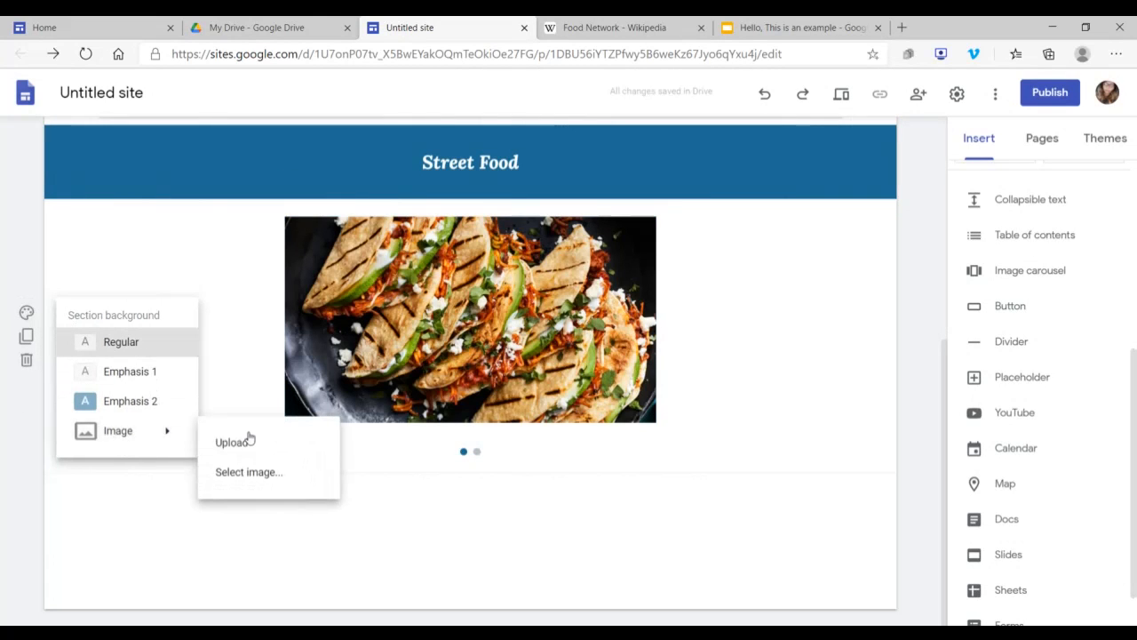
pyautogui.click(248, 440)
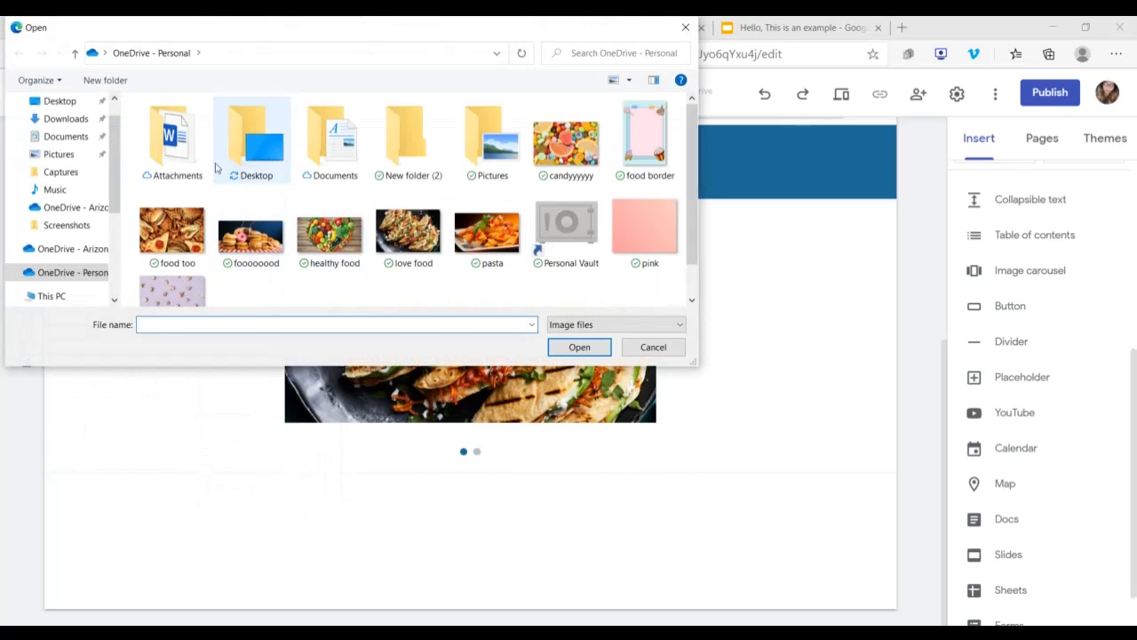
pyautogui.click(685, 27)
# Step: Set the carousel section's background to the dark blue blurred-lights image from the gallery
pyautogui.click(26, 313)
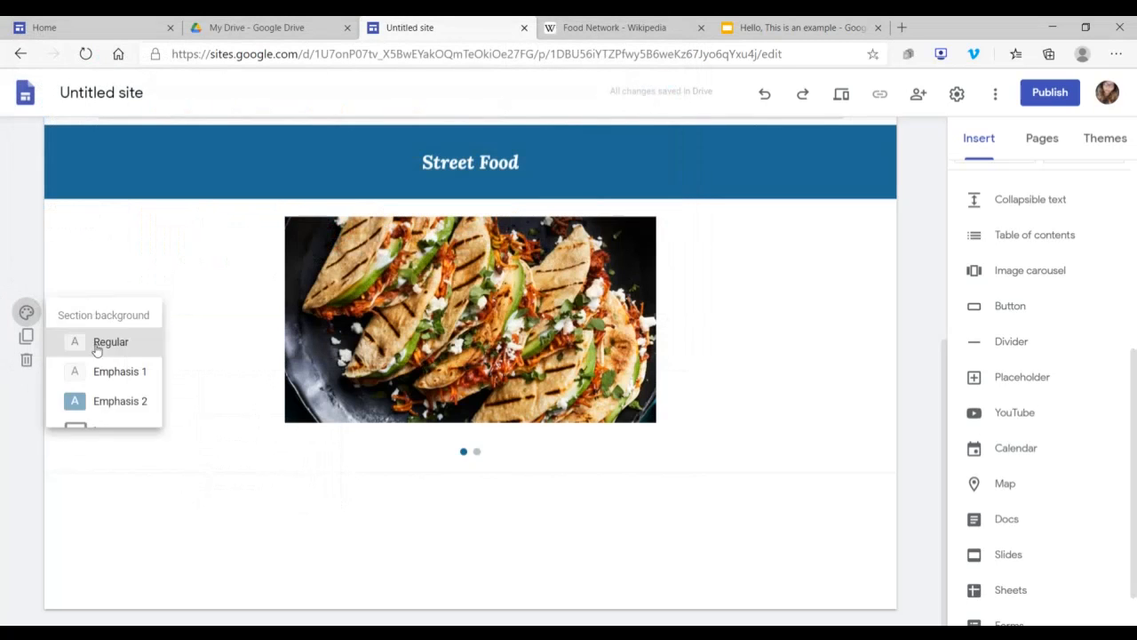
pyautogui.moveTo(119, 432)
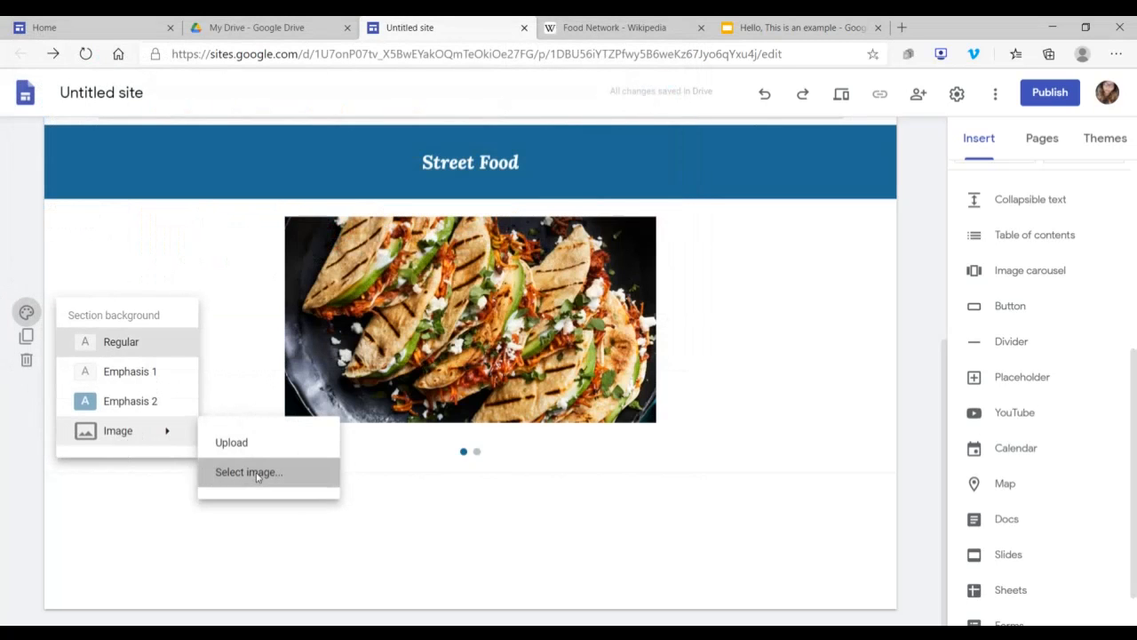
pyautogui.click(256, 475)
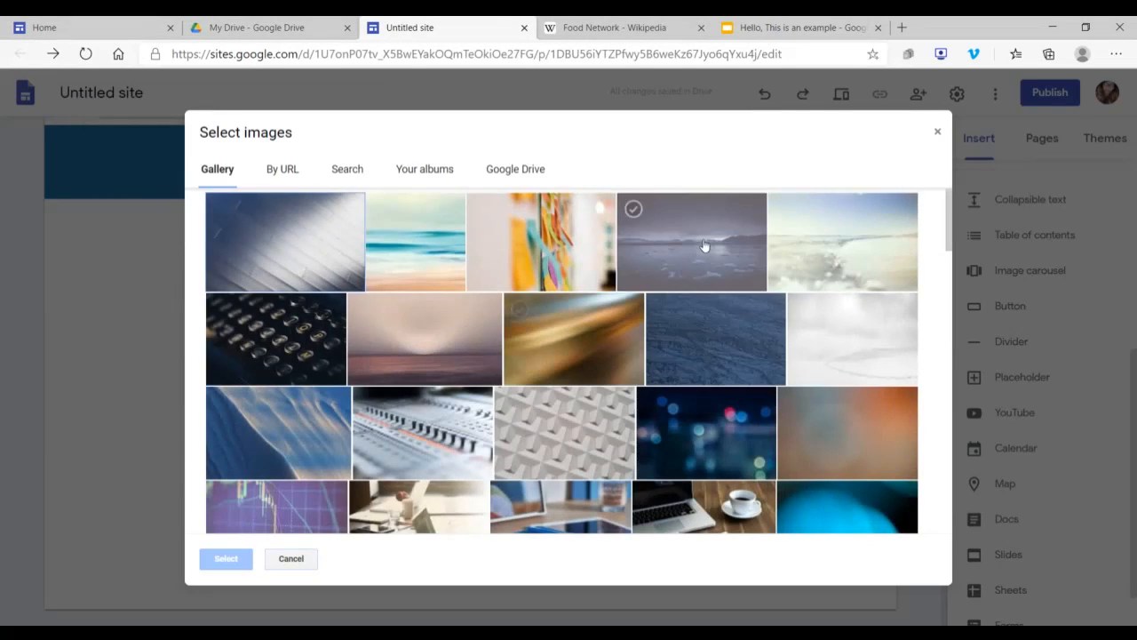
pyautogui.click(748, 447)
pyautogui.click(226, 558)
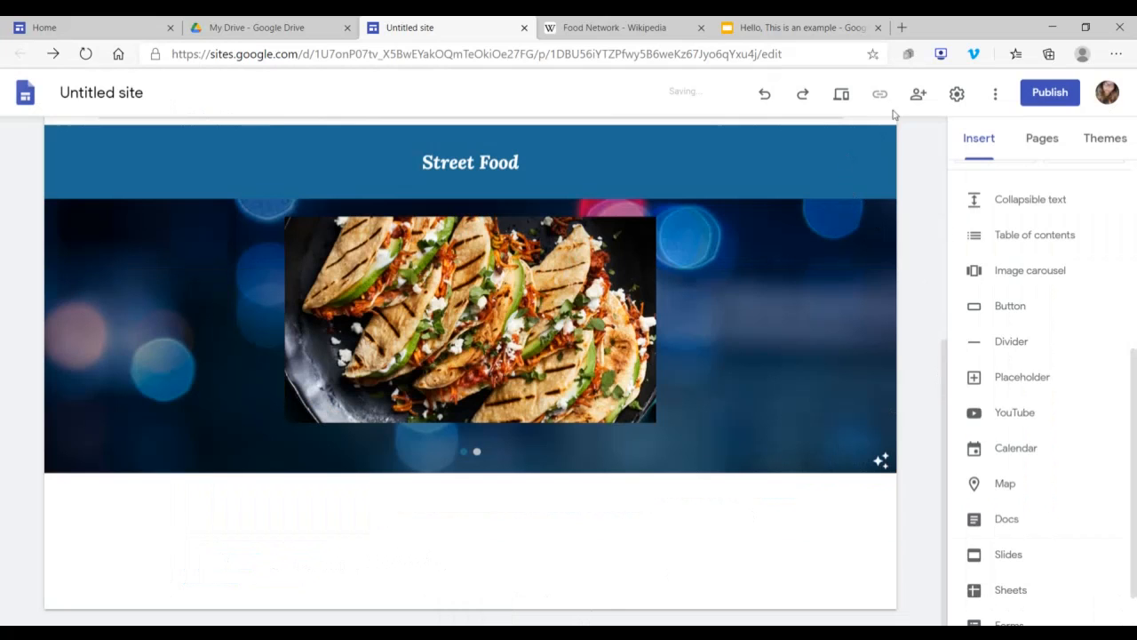
# Step: Preview the site, go back and forth through the Street Food carousel images, and return to editing
pyautogui.click(841, 89)
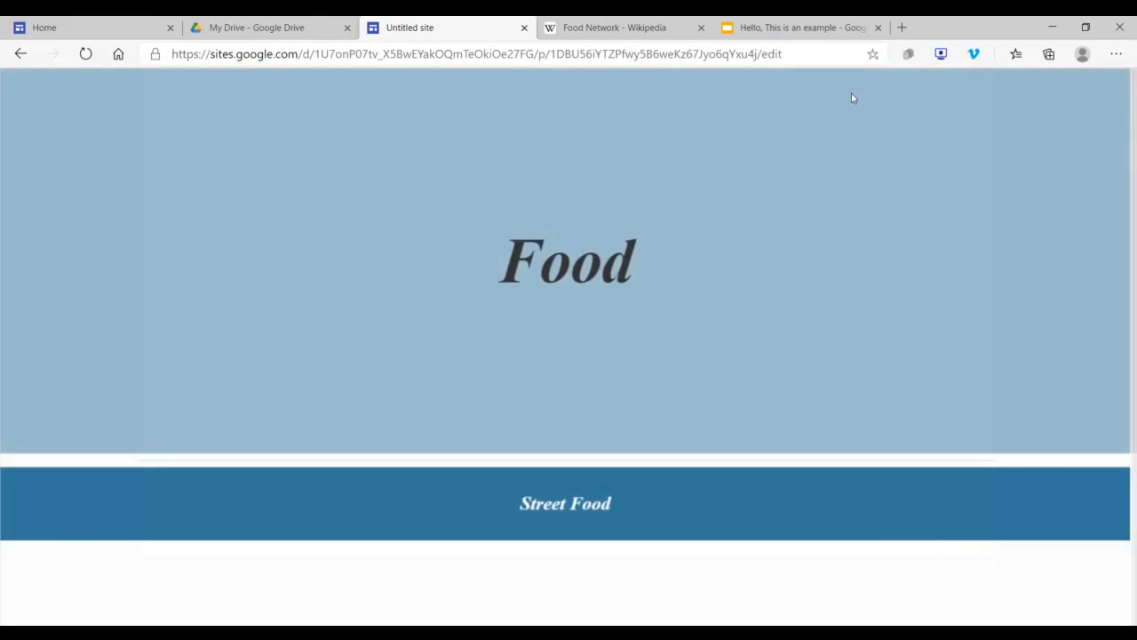
pyautogui.scroll(-3, 693, 228)
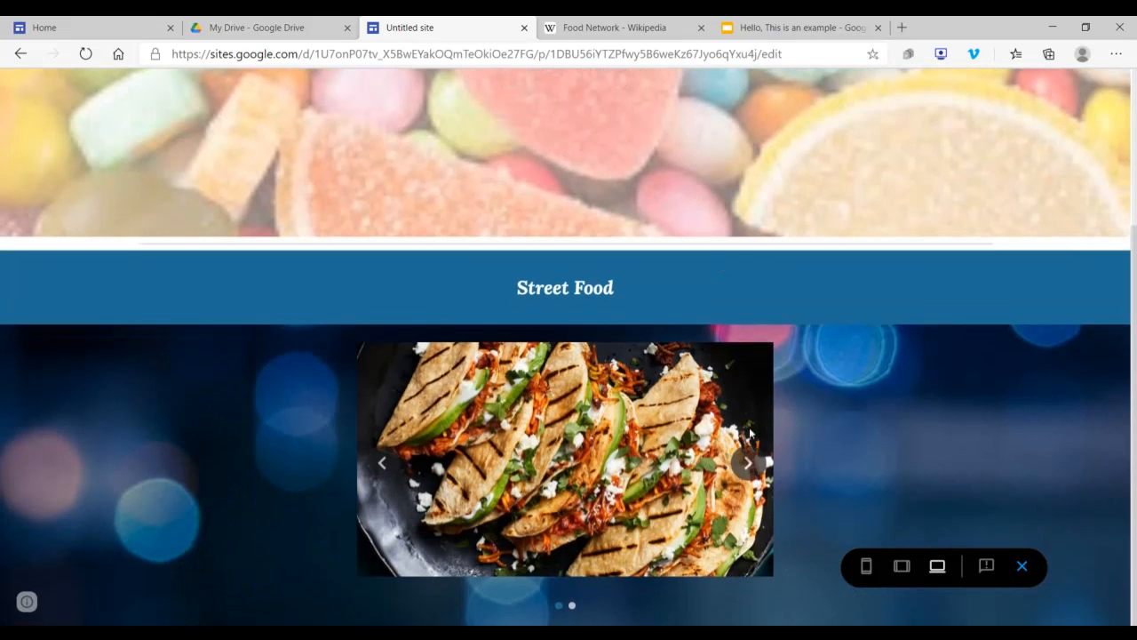
pyautogui.click(748, 462)
pyautogui.click(749, 463)
pyautogui.click(753, 462)
pyautogui.click(383, 462)
pyautogui.click(387, 462)
pyautogui.click(751, 465)
pyautogui.click(1025, 566)
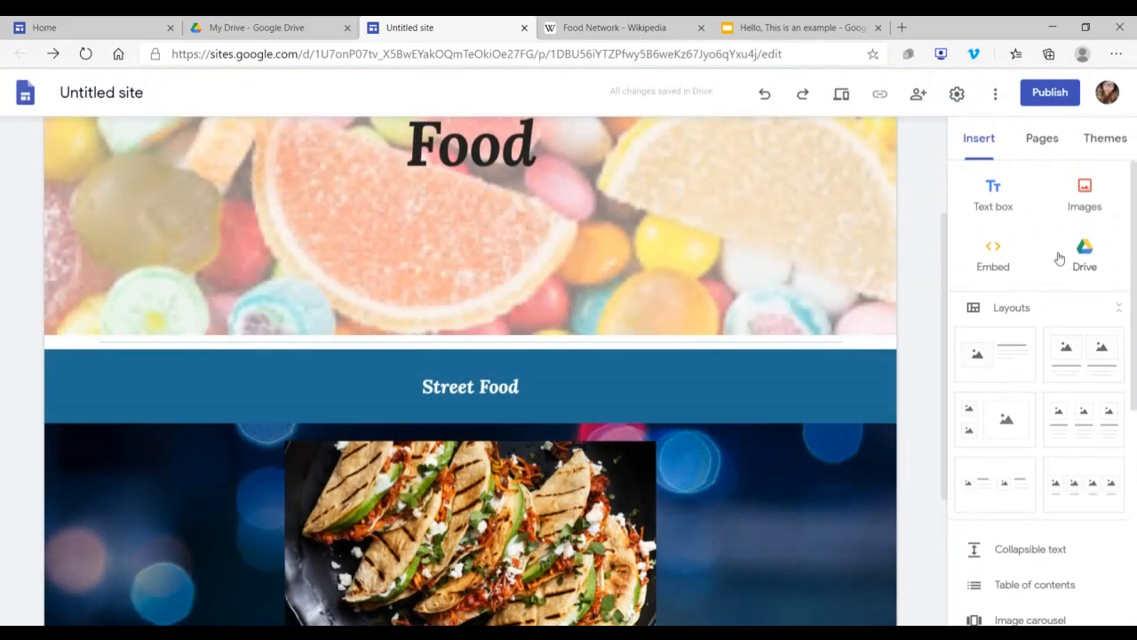
pyautogui.click(1074, 199)
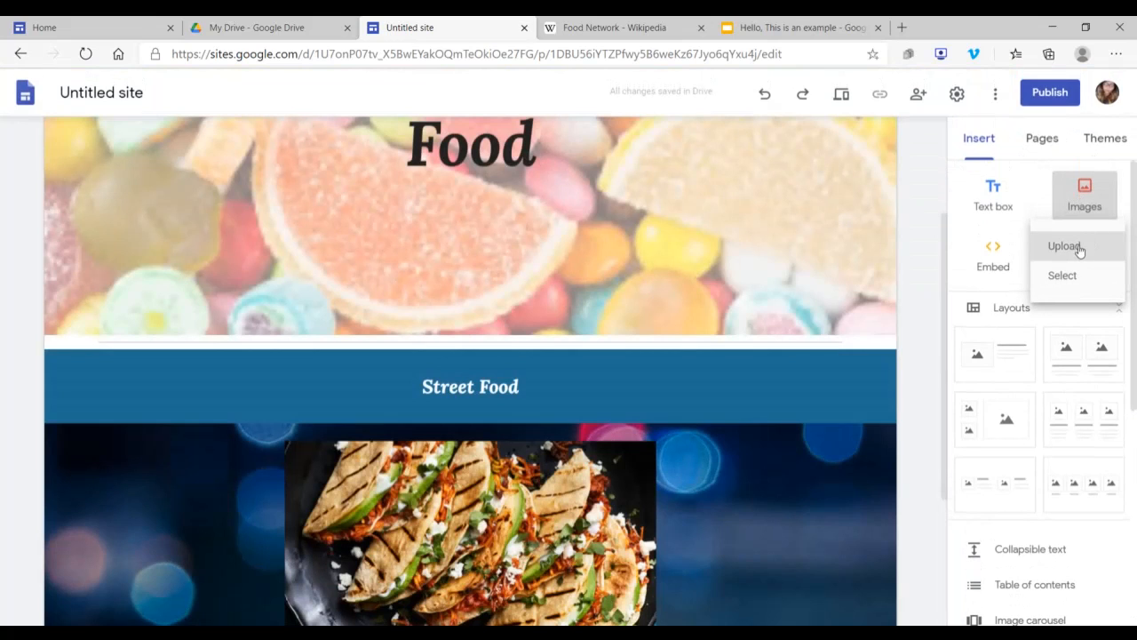
pyautogui.scroll(-2, 1048, 366)
pyautogui.click(1093, 387)
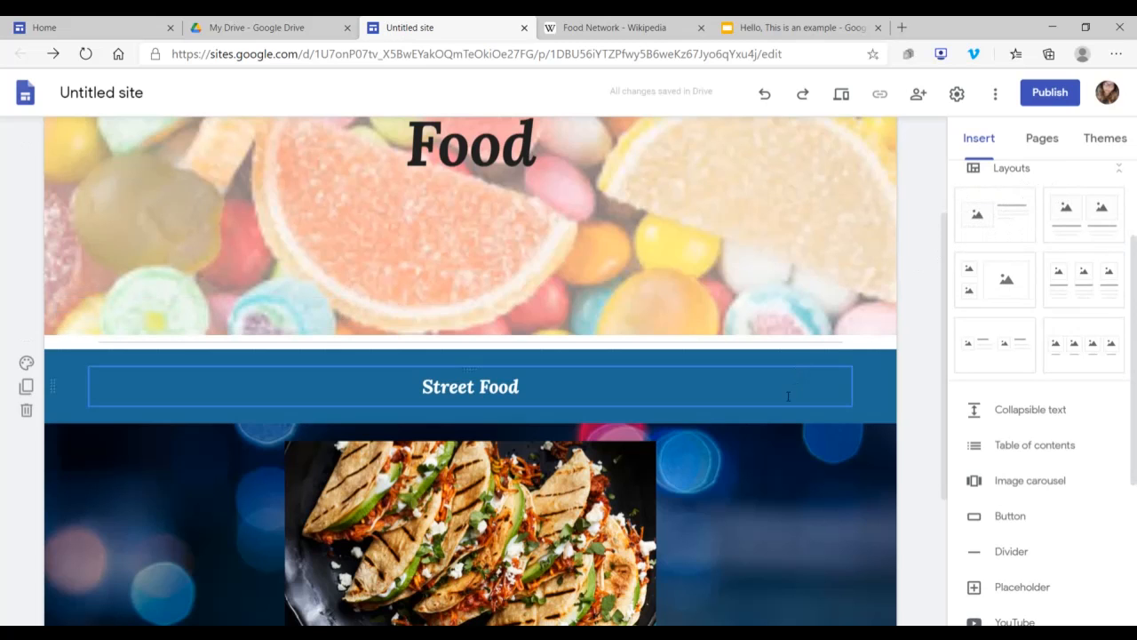
pyautogui.scroll(-3, 945, 342)
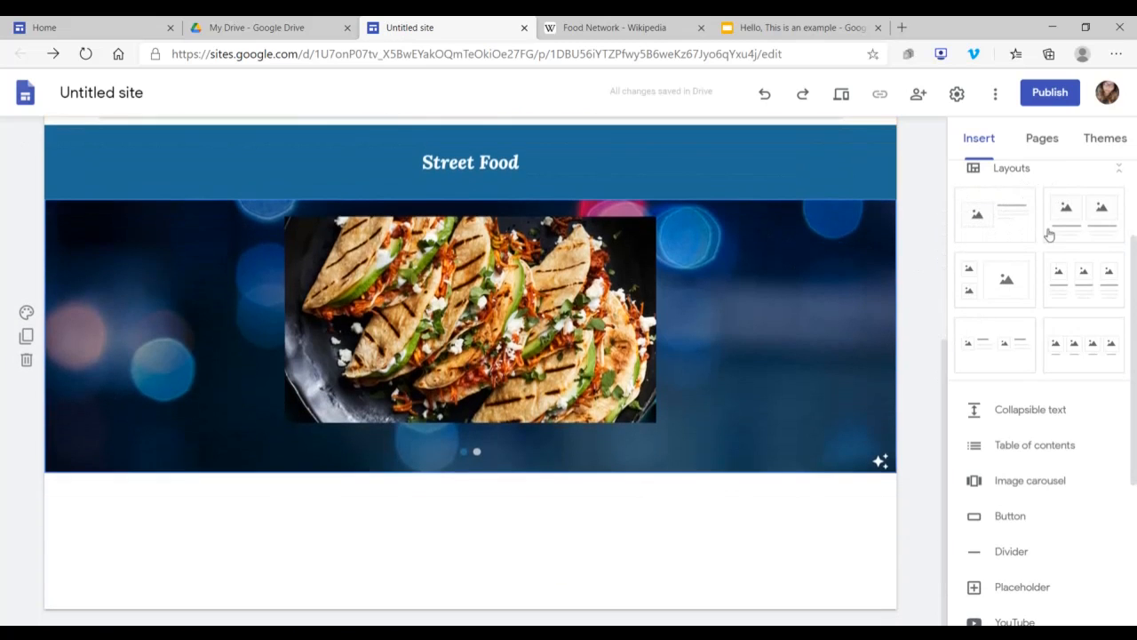
# Step: Add an image-beside-text layout below the carousel section, and place a divider between the carousel and the new layout
pyautogui.click(993, 218)
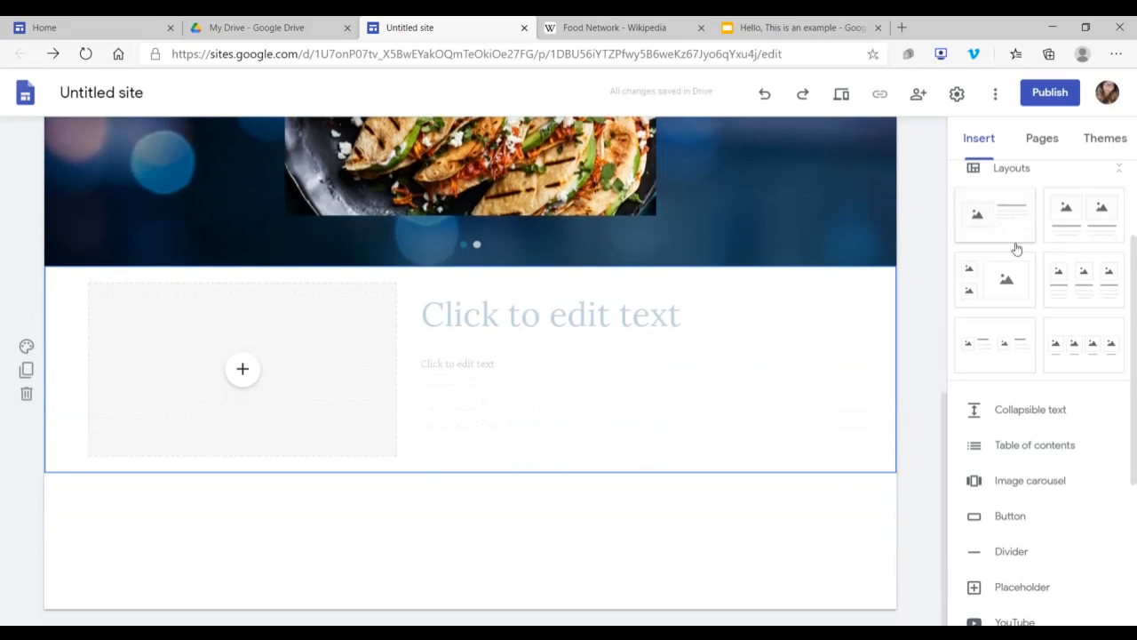
pyautogui.click(1010, 552)
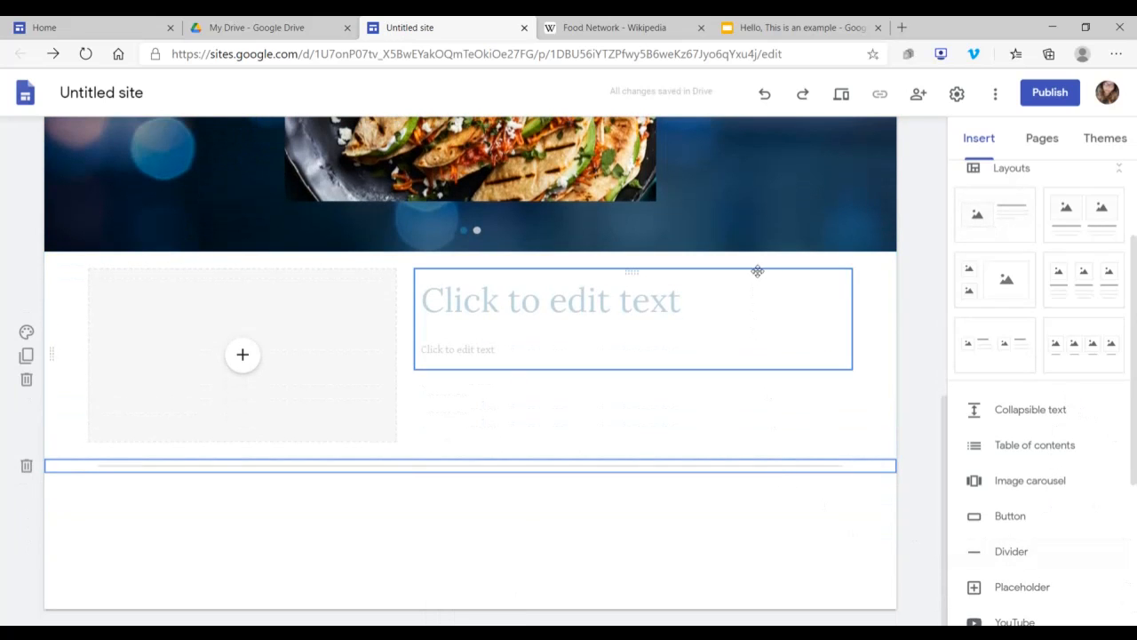
pyautogui.moveTo(693, 466); pyautogui.dragTo(748, 269)
# Step: Fill the layout's media placeholder with the YouTube video "20 Recipes You Should Learn In Your 20s" from a "Buzzfeed tasty" search, and enlarge it
pyautogui.click(243, 369)
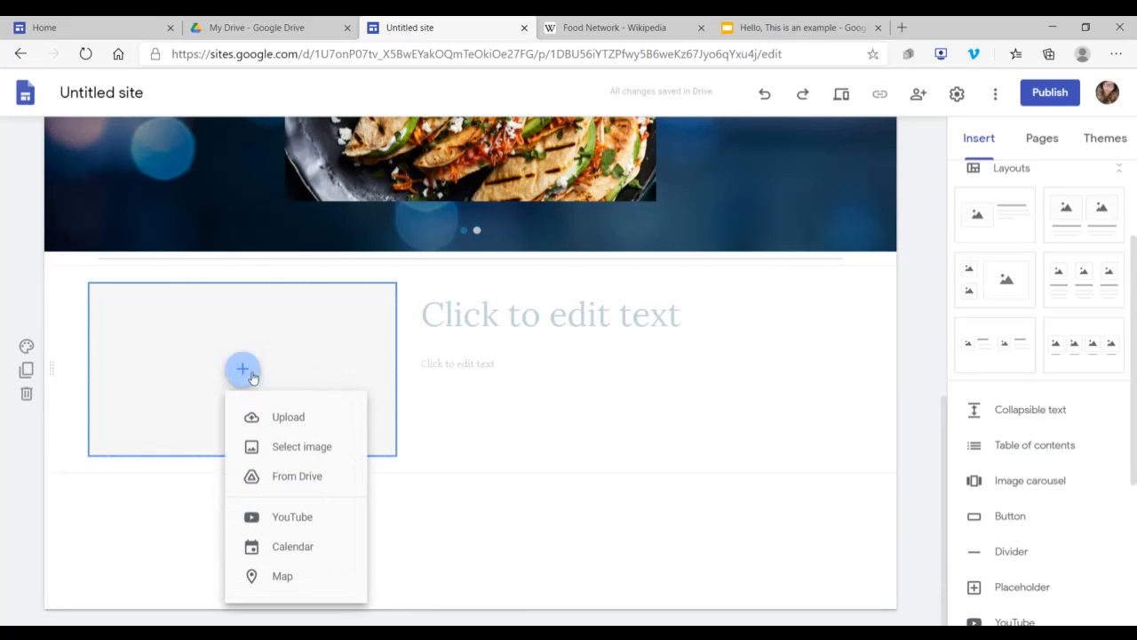
pyautogui.click(317, 523)
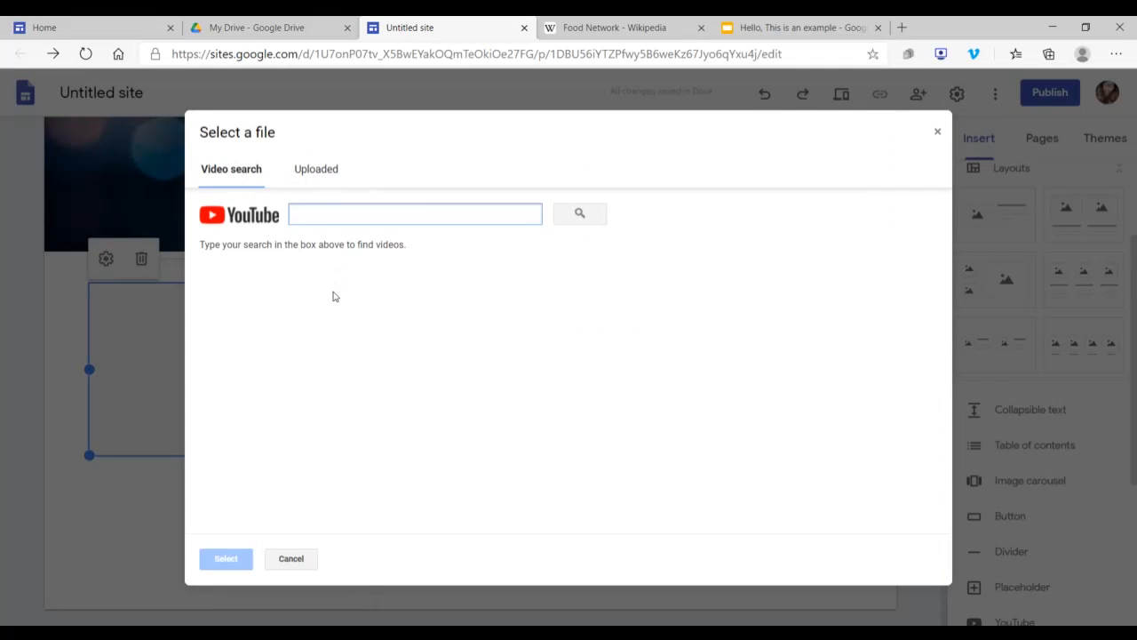
pyautogui.click(300, 177)
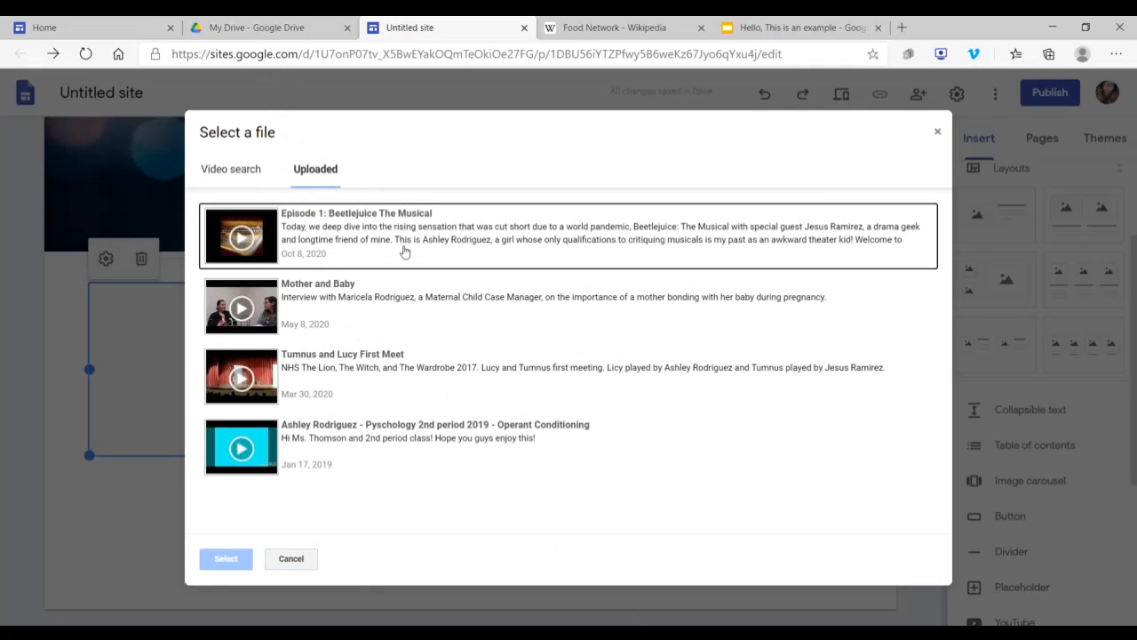
pyautogui.click(227, 169)
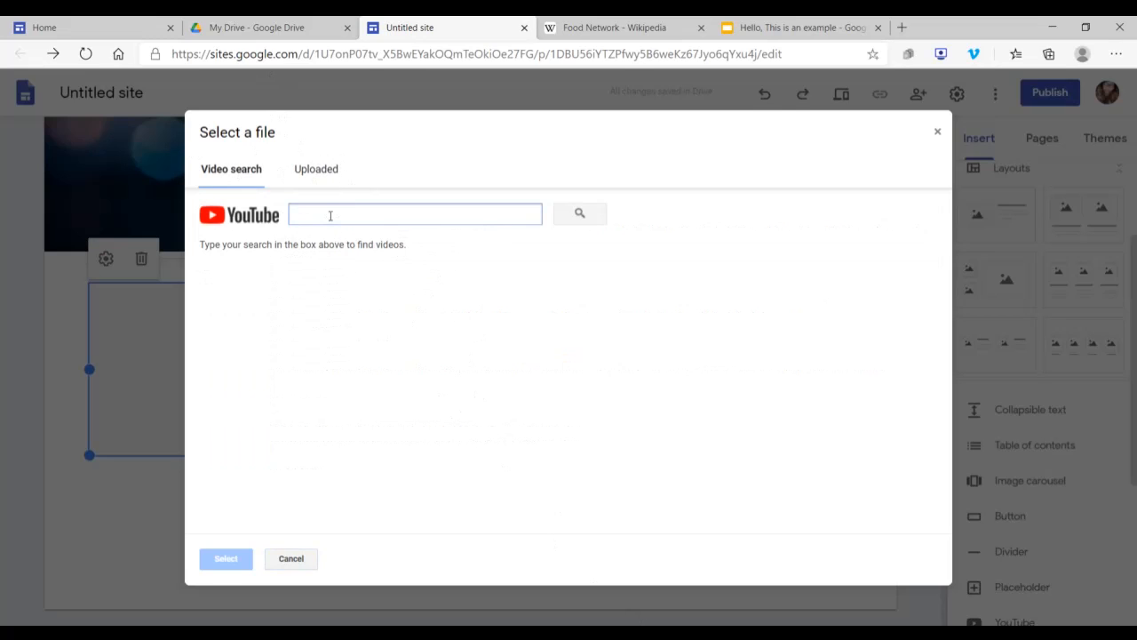
pyautogui.write('Buzzfeed')
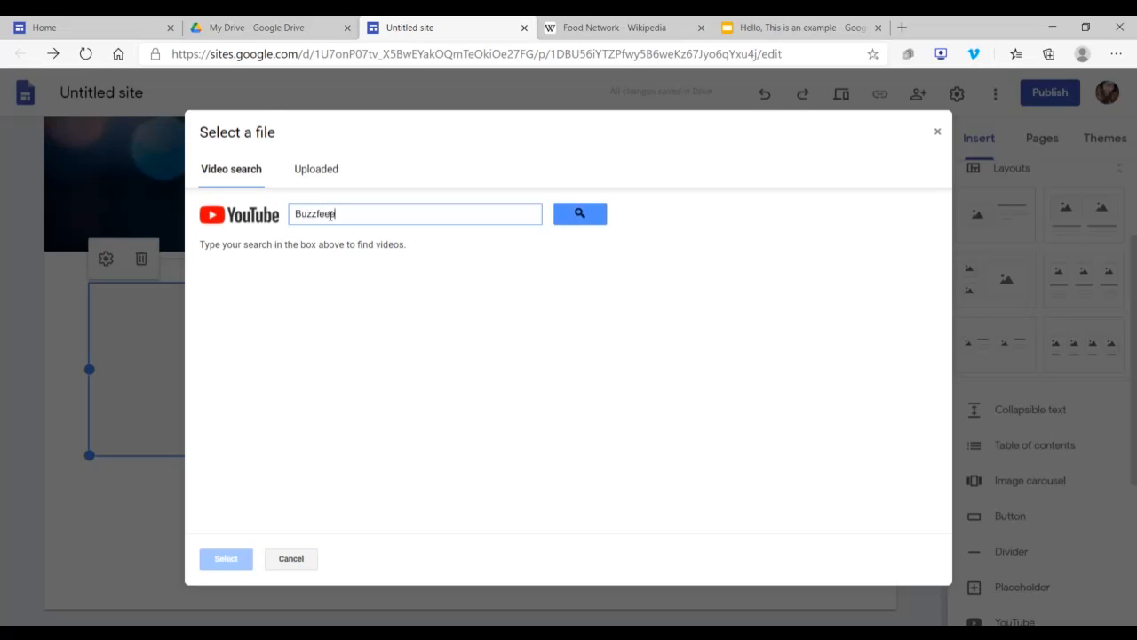
pyautogui.press('Return')
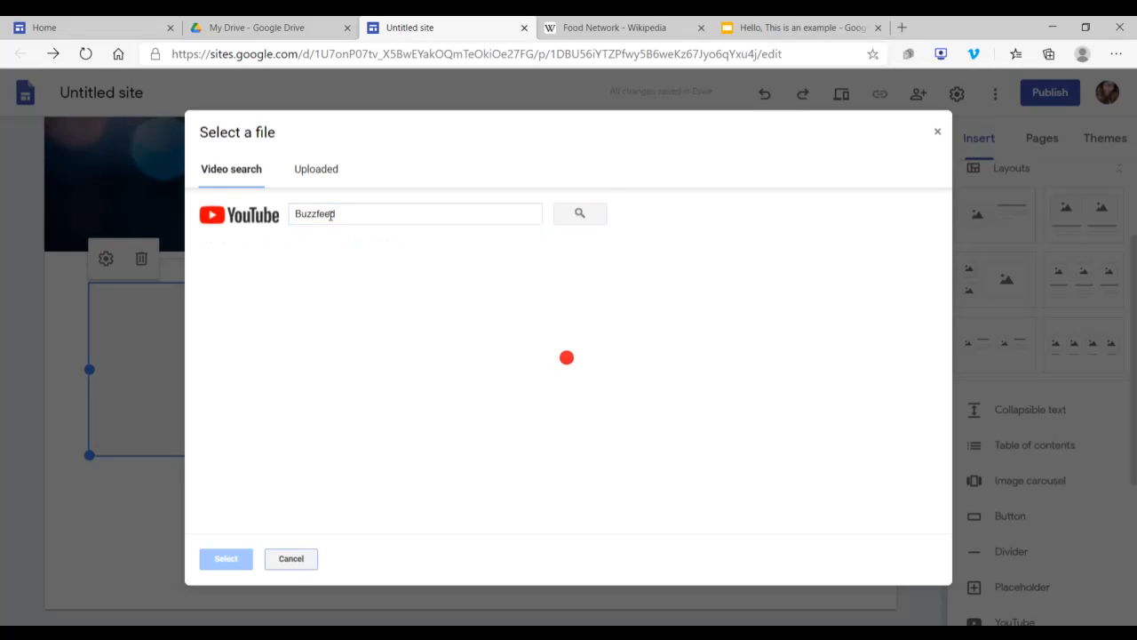
pyautogui.write('tasty')
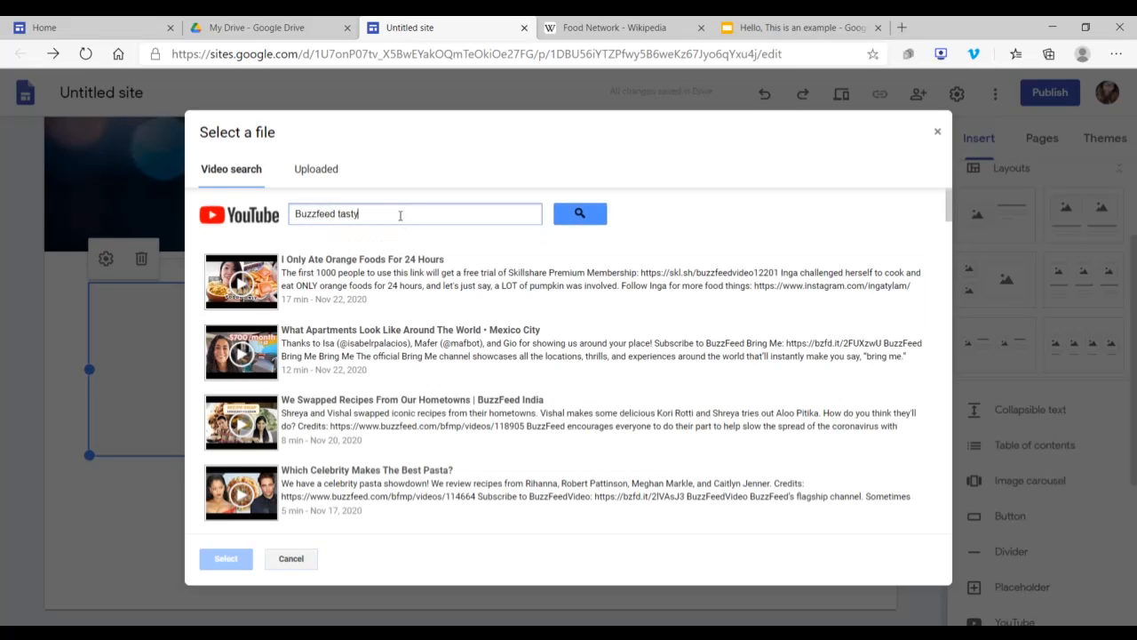
pyautogui.press('Return')
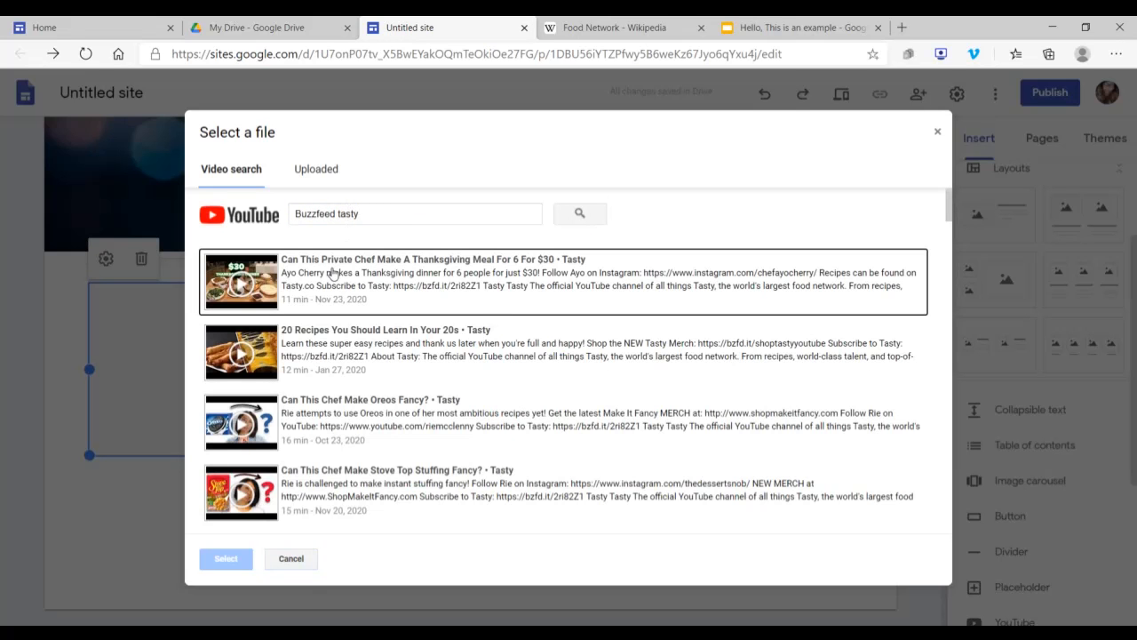
pyautogui.click(374, 346)
pyautogui.click(214, 563)
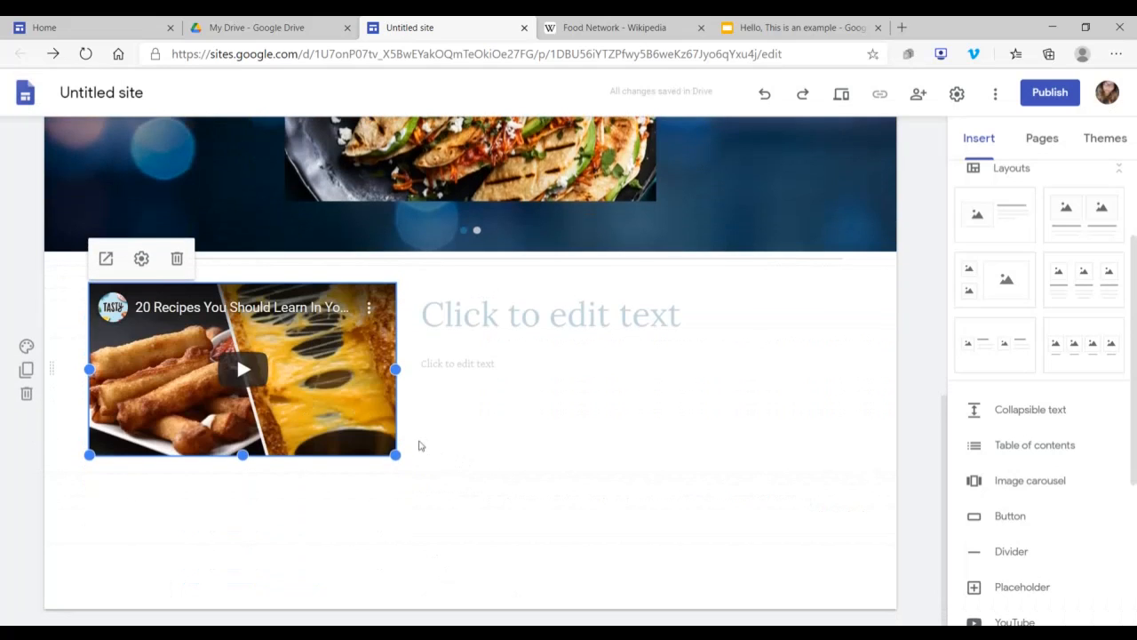
pyautogui.moveTo(396, 457); pyautogui.dragTo(415, 488)
# Step: Enlarge the Street Food image carousel in width and height, and center it in its section
pyautogui.scroll(3, 307, 460)
pyautogui.click(307, 460)
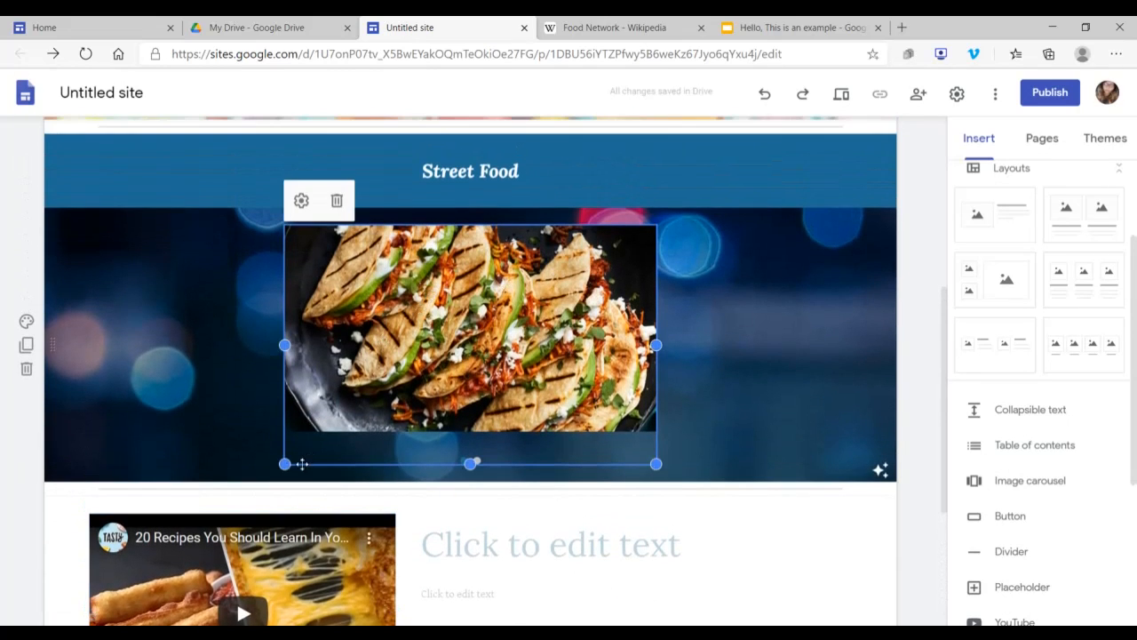
pyautogui.moveTo(284, 463); pyautogui.dragTo(219, 453)
pyautogui.moveTo(438, 454); pyautogui.dragTo(438, 522)
pyautogui.moveTo(433, 382); pyautogui.dragTo(469, 383)
# Step: Make the 20 Recipes video below the divider taller
pyautogui.scroll(-3, 523, 326)
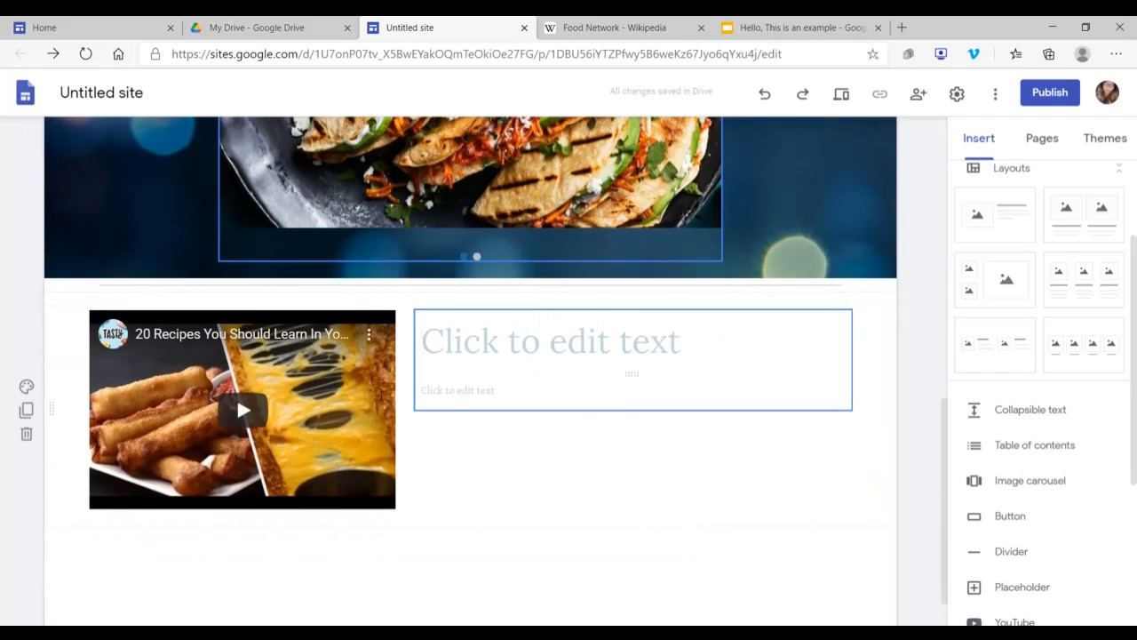
pyautogui.click(391, 503)
pyautogui.moveTo(396, 508); pyautogui.dragTo(408, 540)
# Step: Move the title placeholder beside the video below the body text placeholder and back above it
pyautogui.click(577, 350)
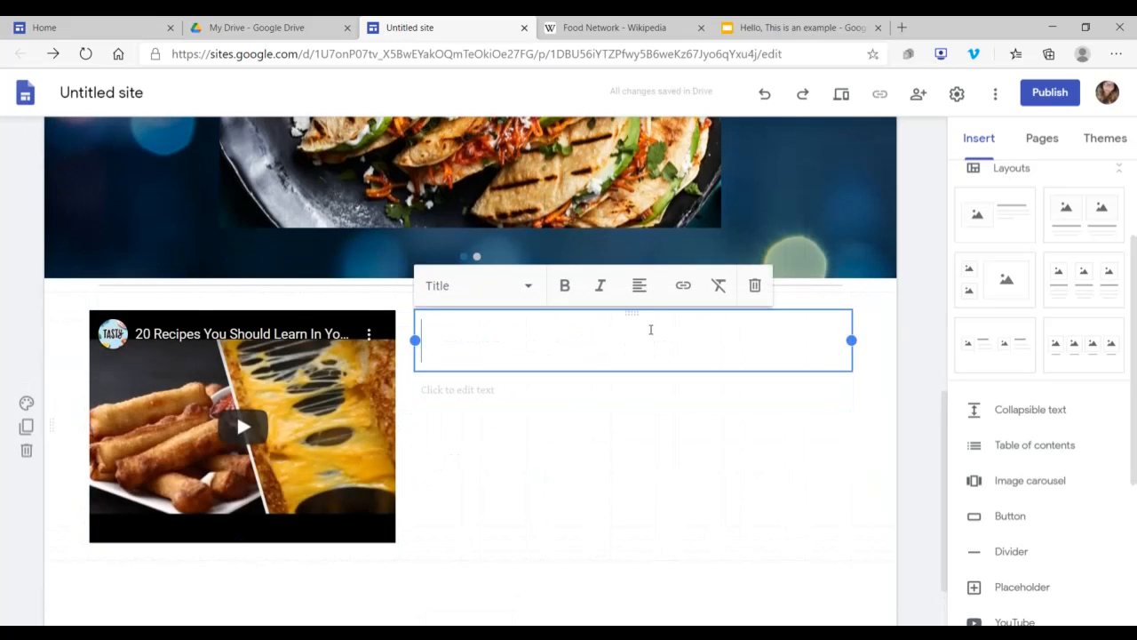
pyautogui.moveTo(571, 318); pyautogui.dragTo(489, 334)
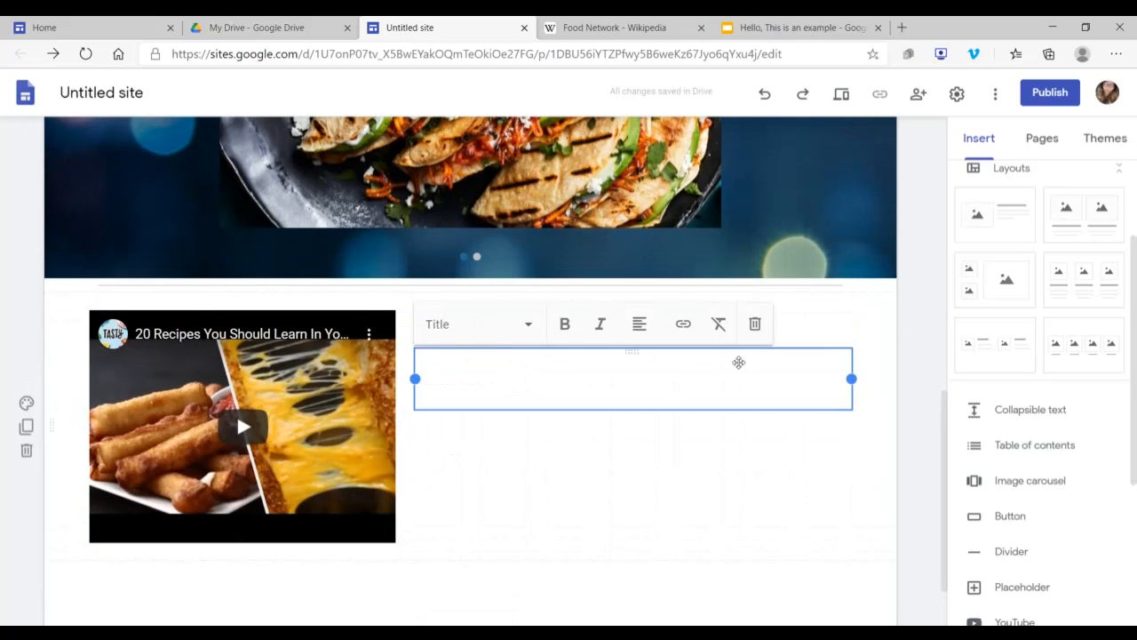
pyautogui.click(817, 323)
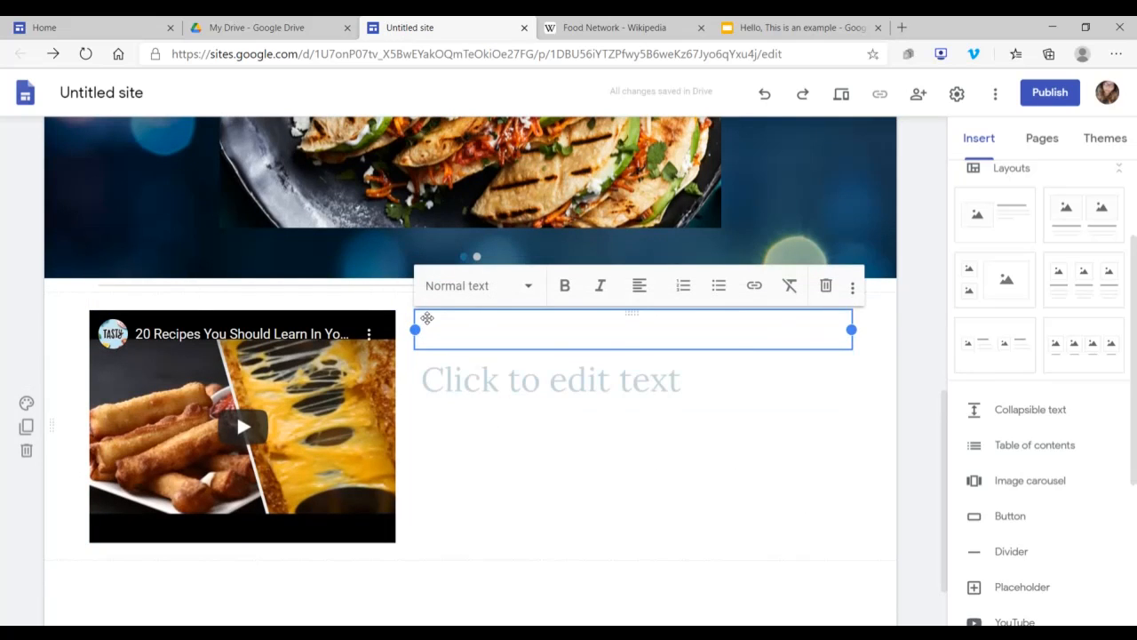
pyautogui.click(435, 369)
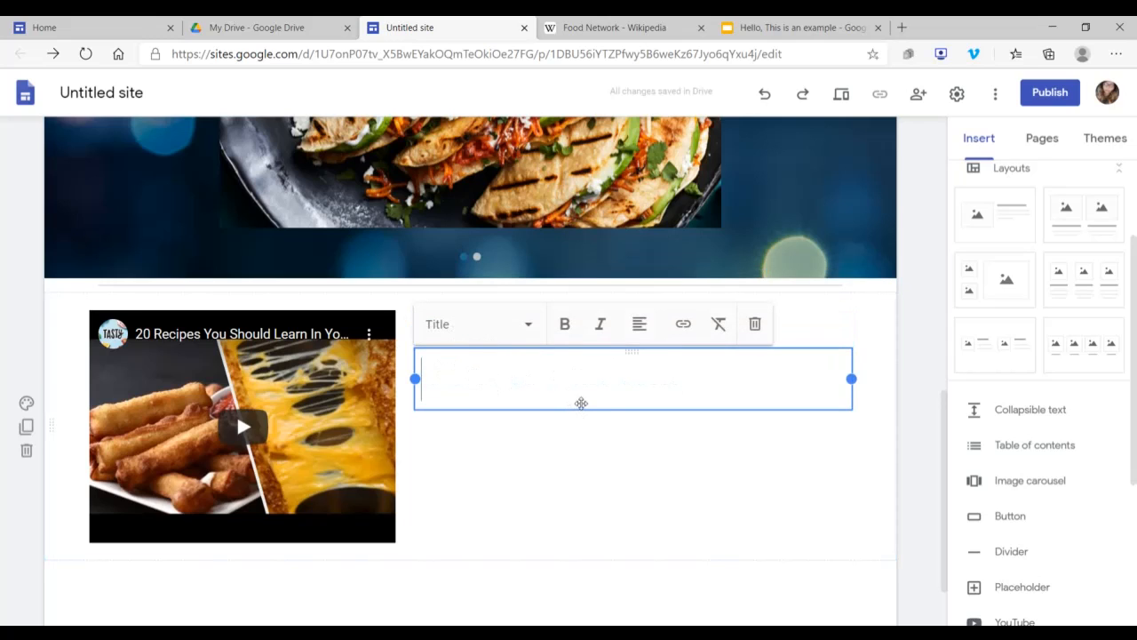
pyautogui.moveTo(582, 405); pyautogui.dragTo(585, 315)
# Step: Switch the Collapsible option of the text group beside the video on and back off
pyautogui.click(631, 313)
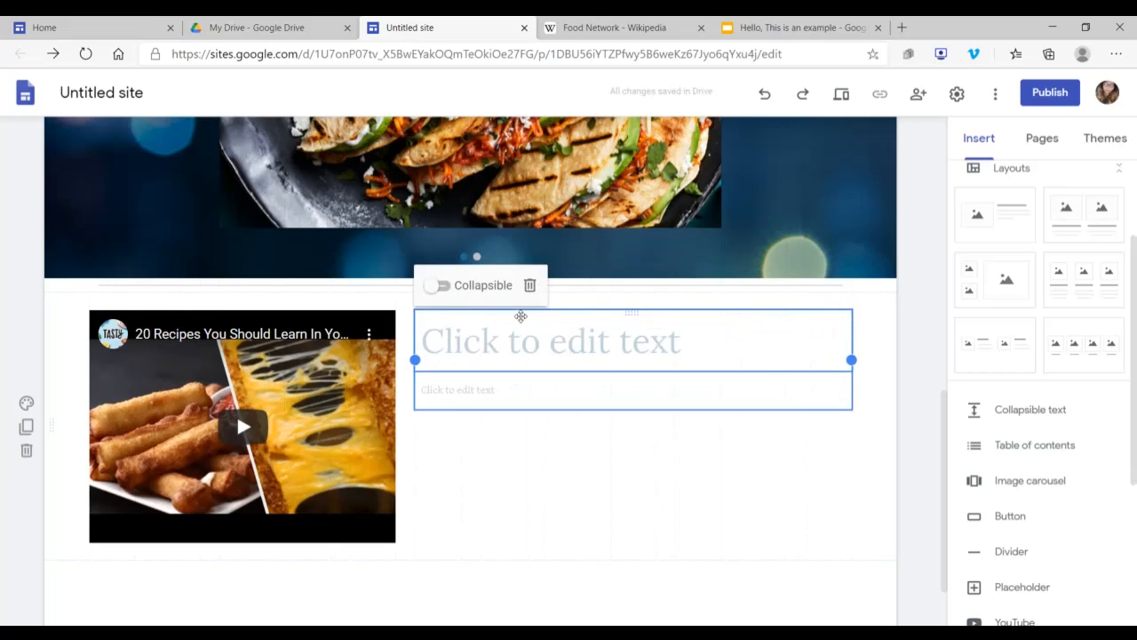
pyautogui.click(439, 286)
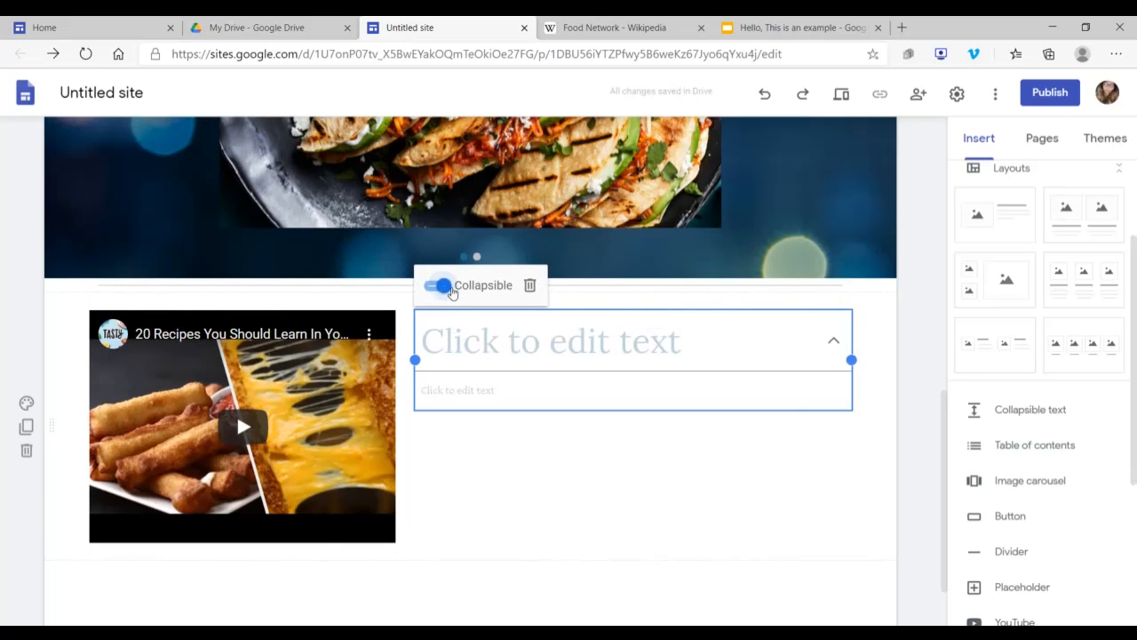
pyautogui.click(441, 286)
pyautogui.click(437, 285)
pyautogui.click(439, 285)
# Step: Enter "20 Recipes" as the title beside the video
pyautogui.click(494, 345)
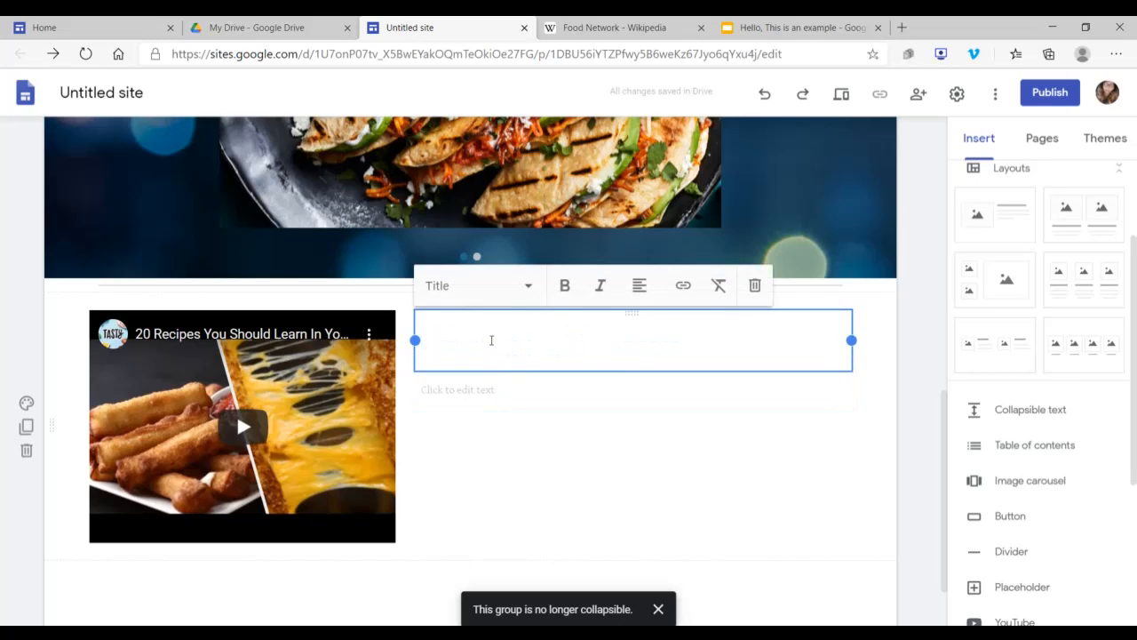
pyautogui.write('20n')
pyautogui.press('BackSpace')
pyautogui.write('Rec')
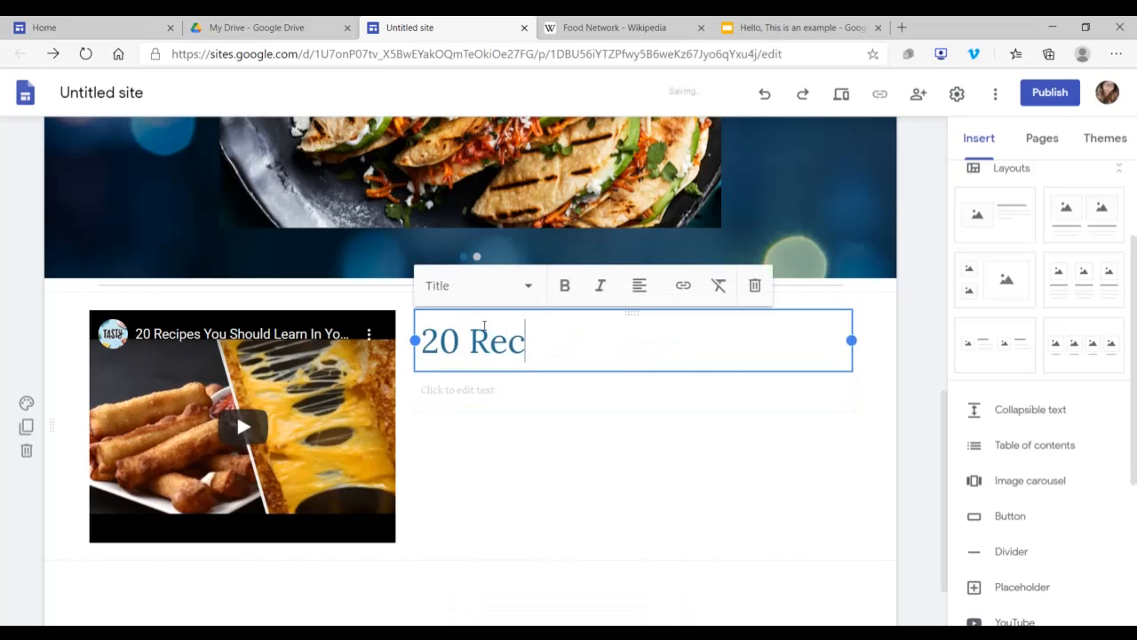
pyautogui.write('ipes')
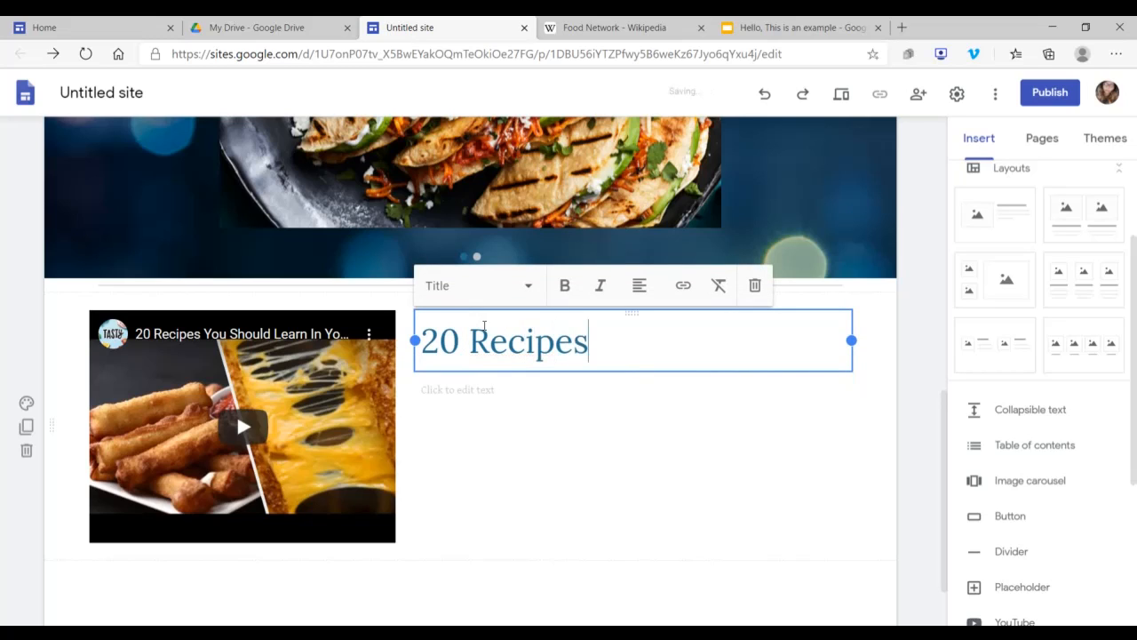
# Step: Enter "Food is great when you are 20!" as the body text under the 20 Recipes title
pyautogui.click(530, 390)
pyautogui.write('Food is gre')
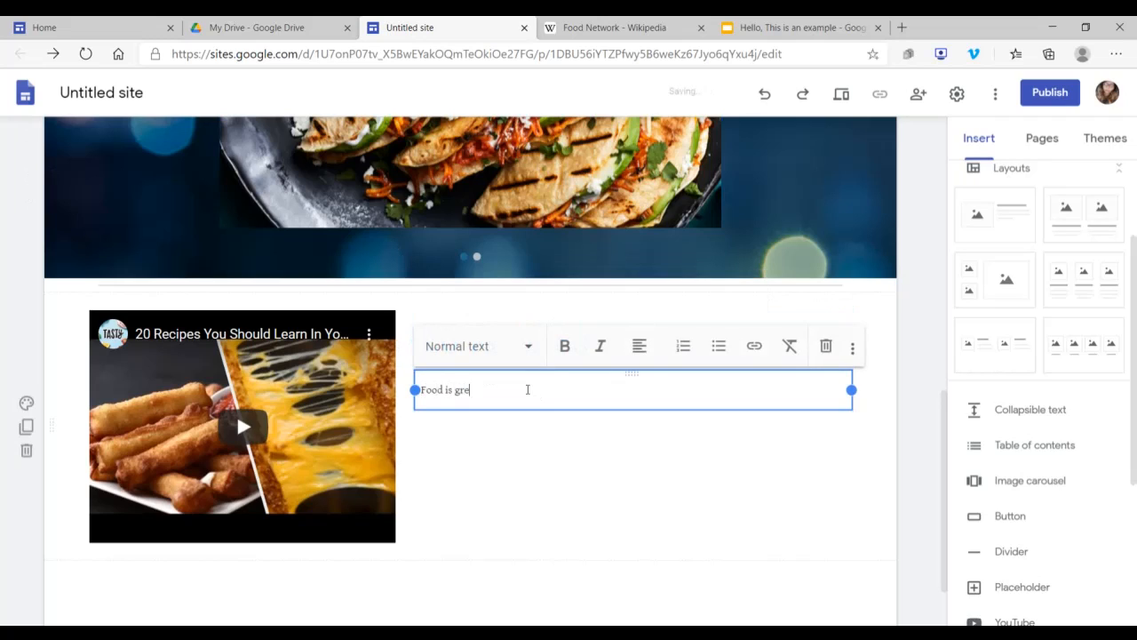
pyautogui.write('at when you are 20')
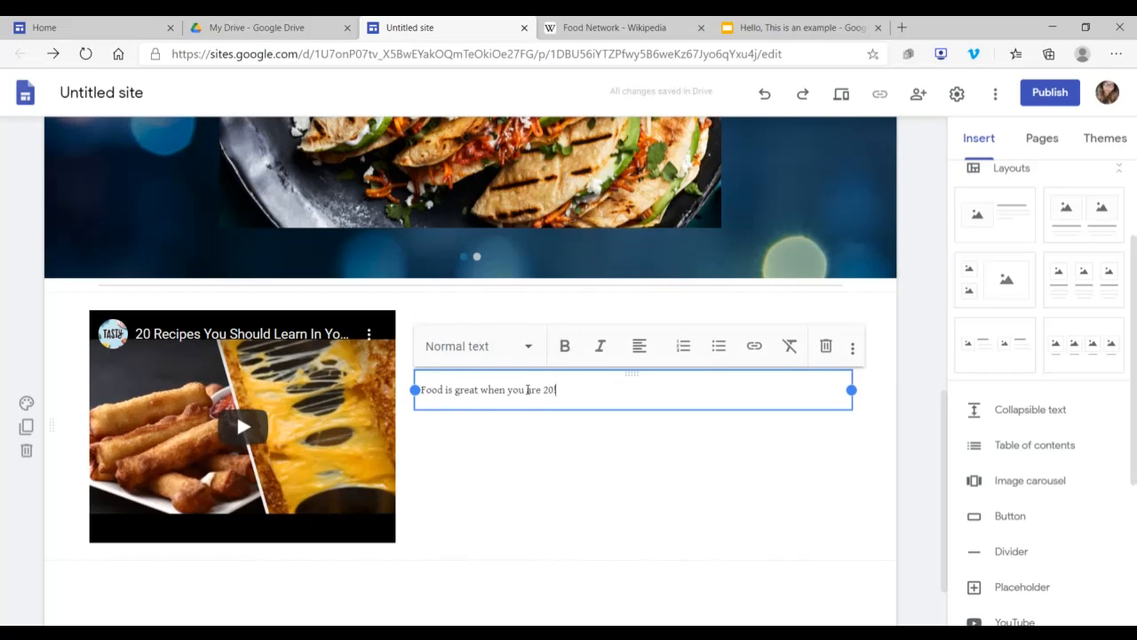
pyautogui.click(18, 364)
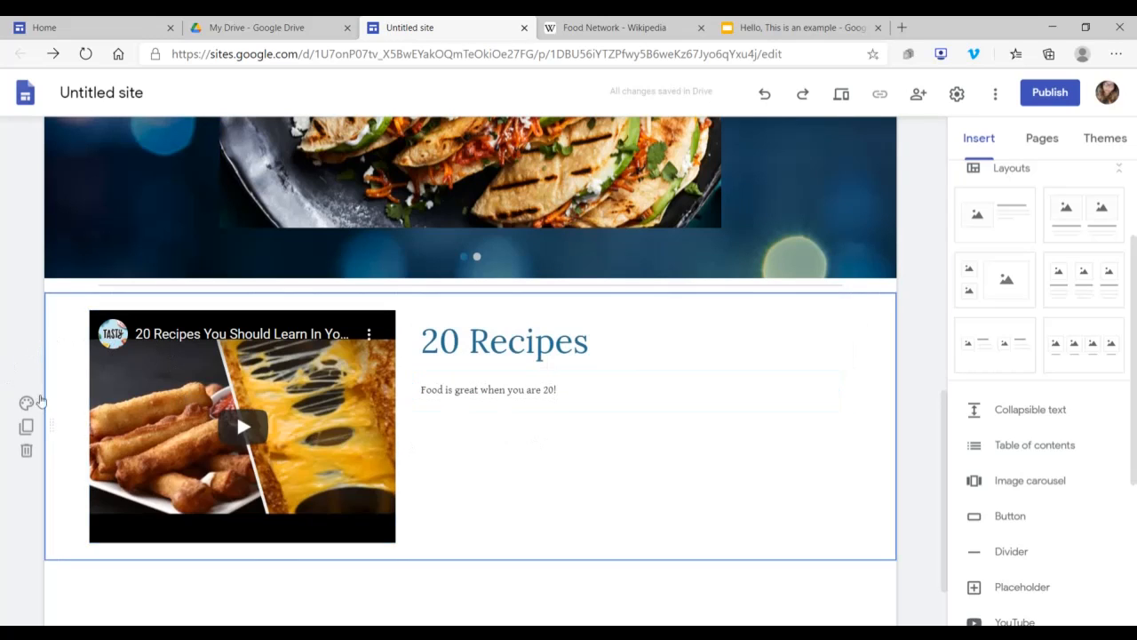
# Step: Upload the "food too" picture as the background image of the 20 Recipes section
pyautogui.click(26, 406)
pyautogui.moveTo(125, 524)
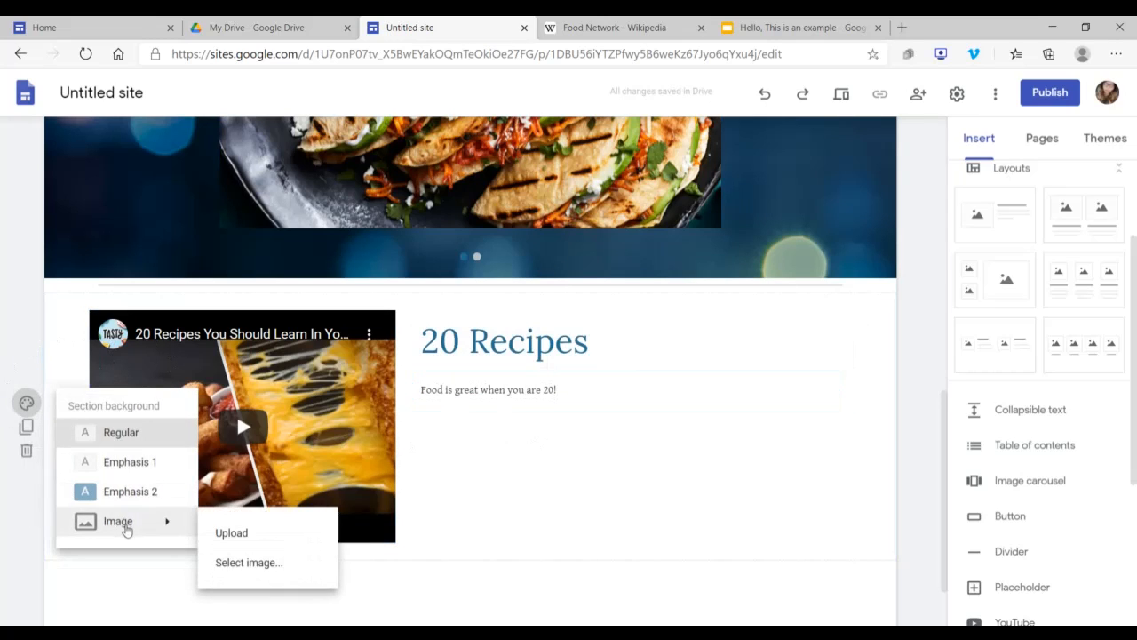
pyautogui.click(263, 533)
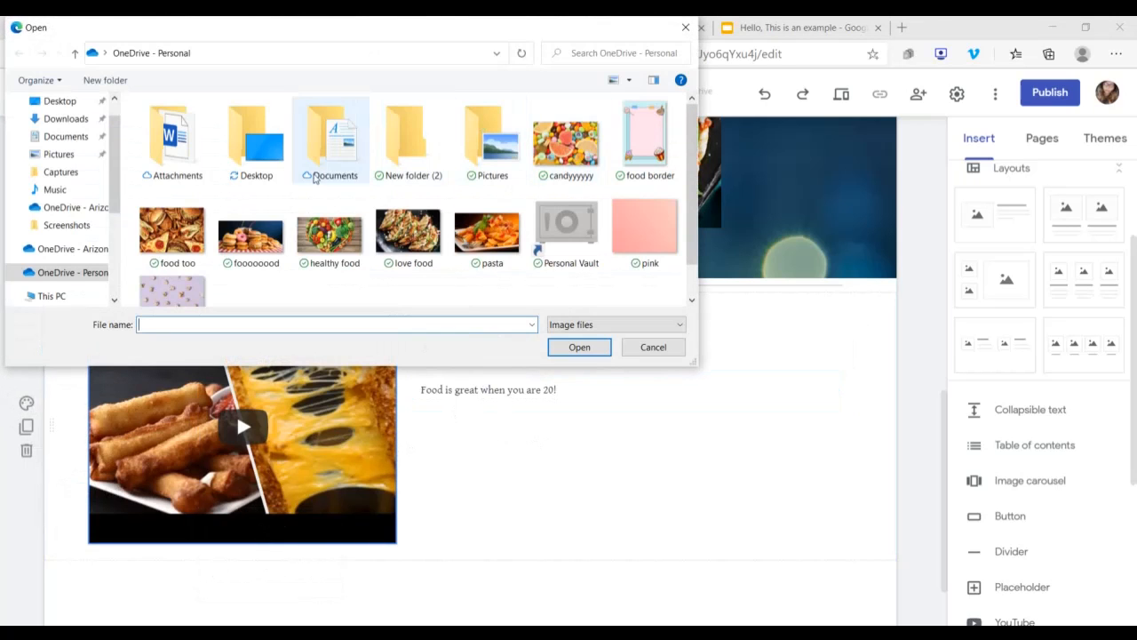
pyautogui.click(162, 238)
pyautogui.click(579, 347)
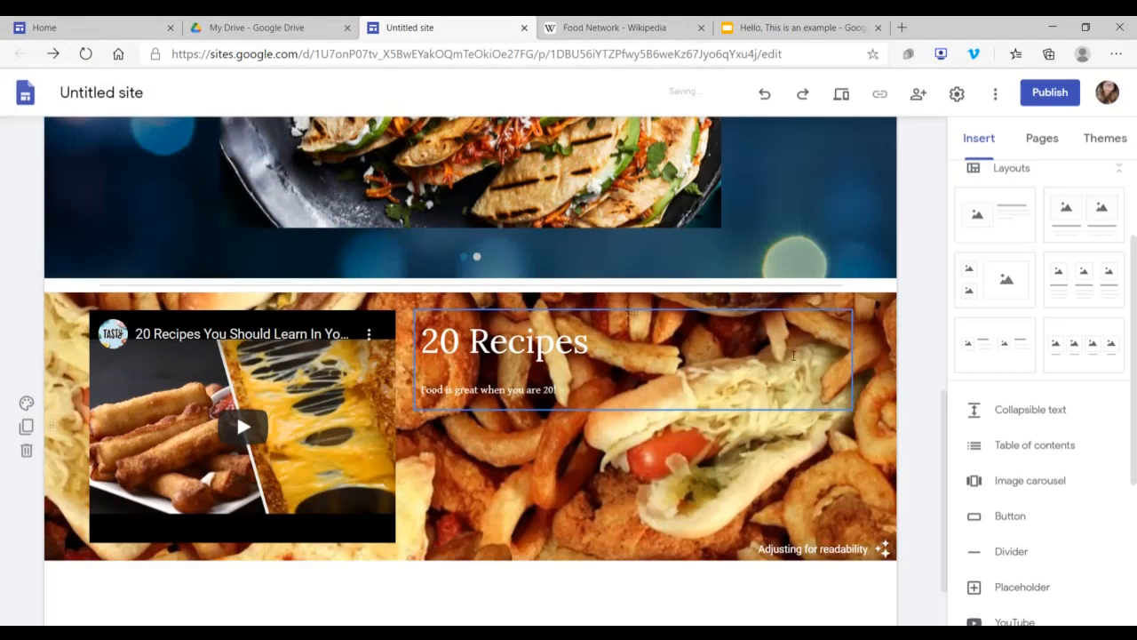
# Step: Insert a divider below the 20 Recipes section
pyautogui.scroll(-1, 924, 488)
pyautogui.scroll(-3, 995, 399)
pyautogui.scroll(1, 1066, 316)
pyautogui.scroll(1, 1065, 316)
pyautogui.click(1021, 428)
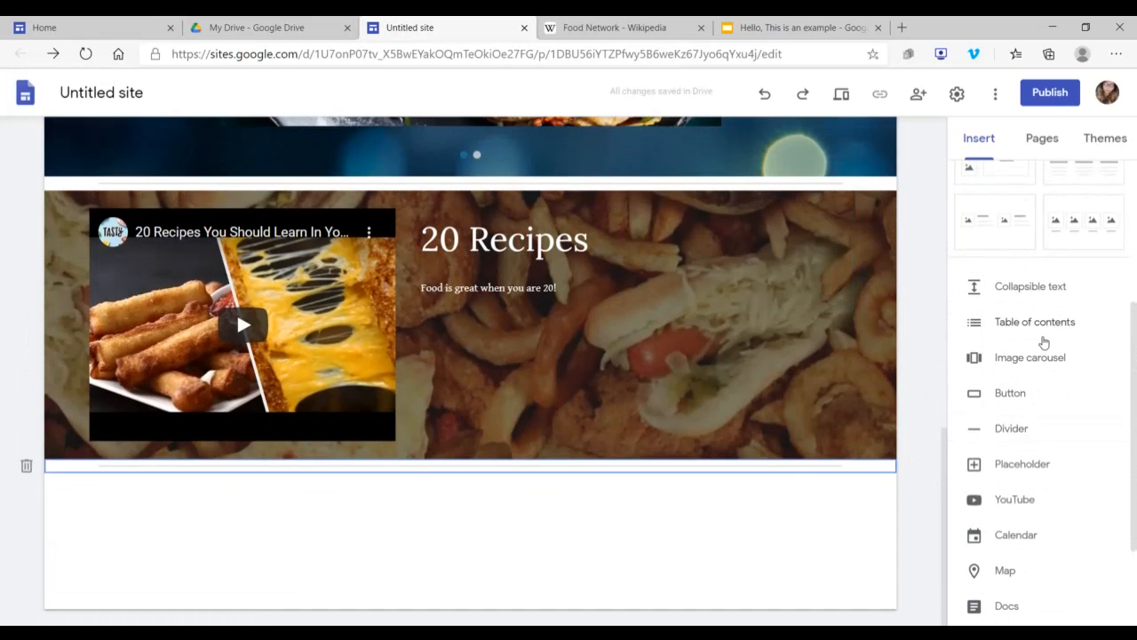
# Step: Start inserting a button and name it "Food Network"
pyautogui.scroll(3, 1035, 355)
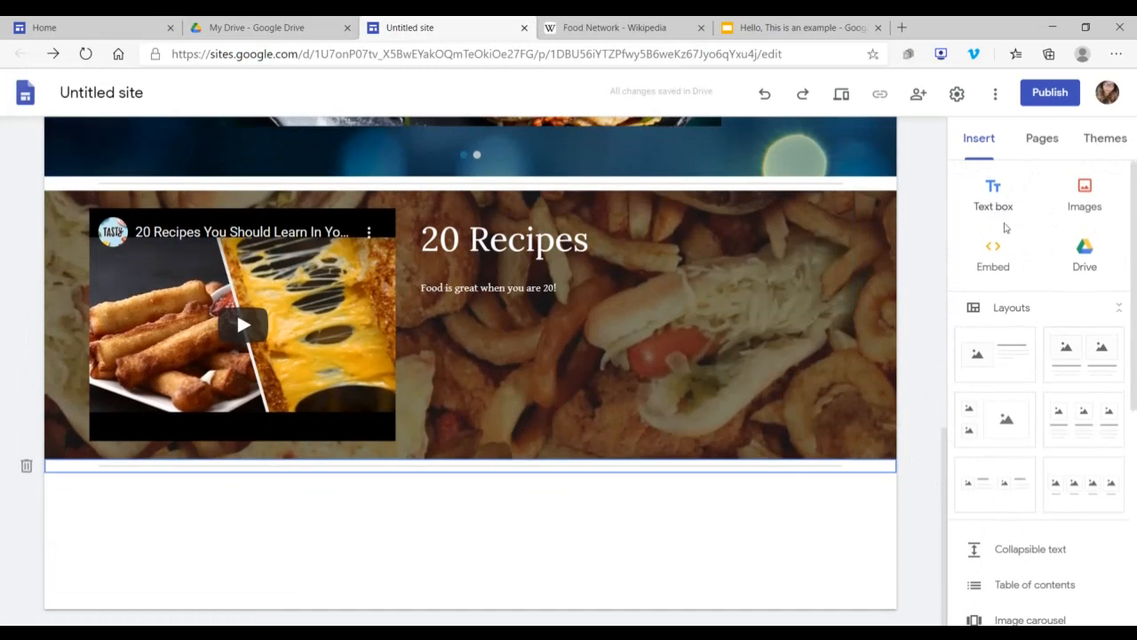
pyautogui.scroll(-3, 1069, 284)
pyautogui.scroll(-1, 1030, 302)
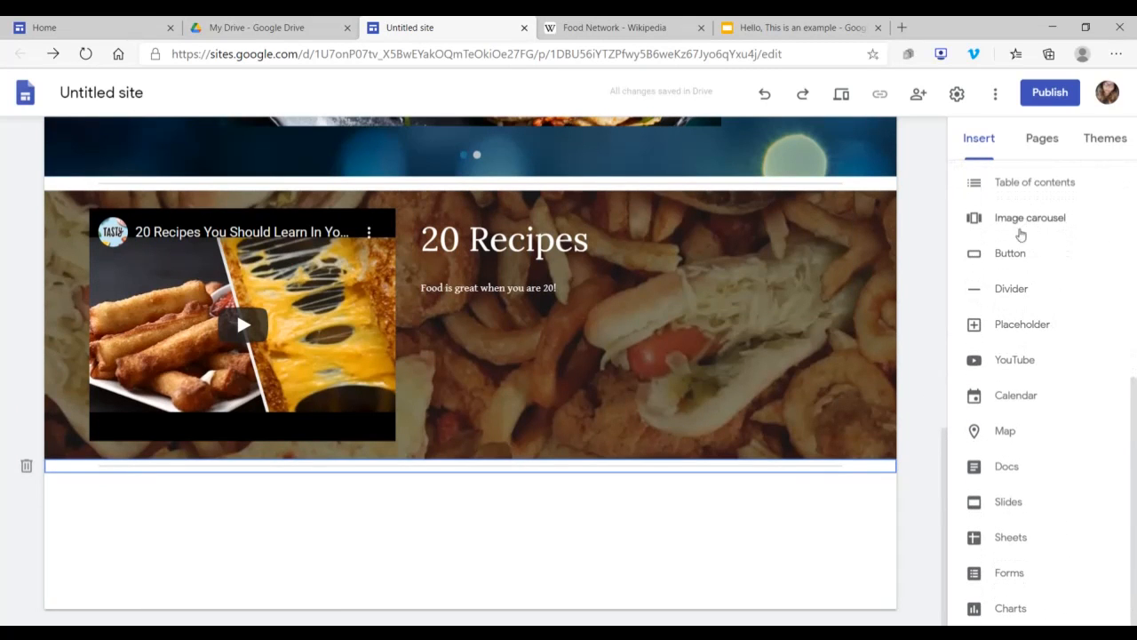
pyautogui.click(1010, 254)
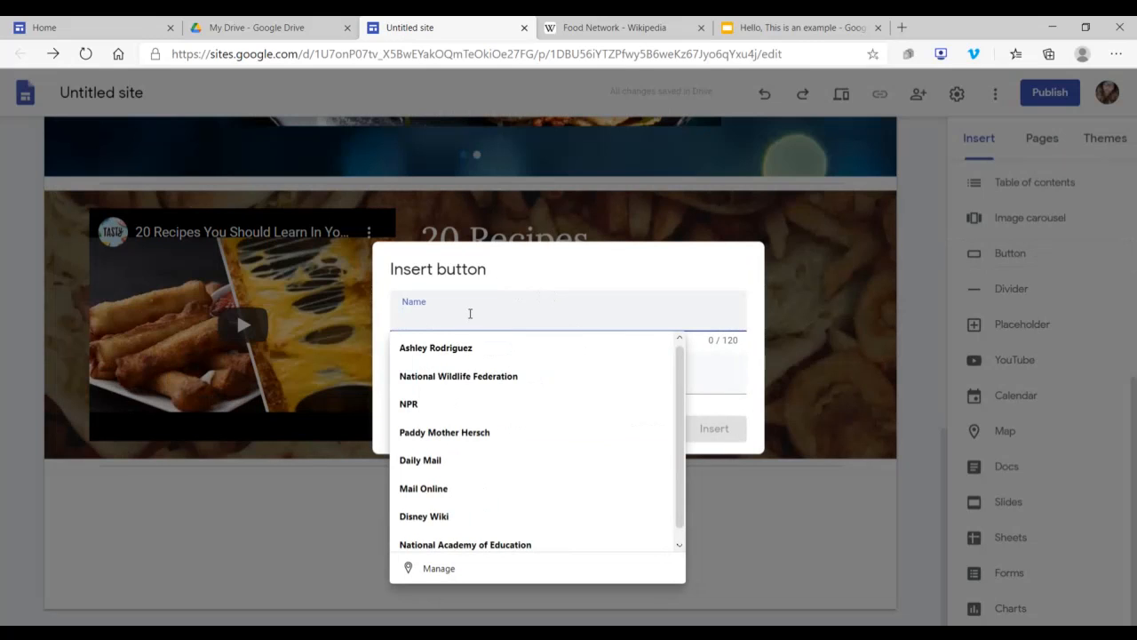
pyautogui.write('Food Network')
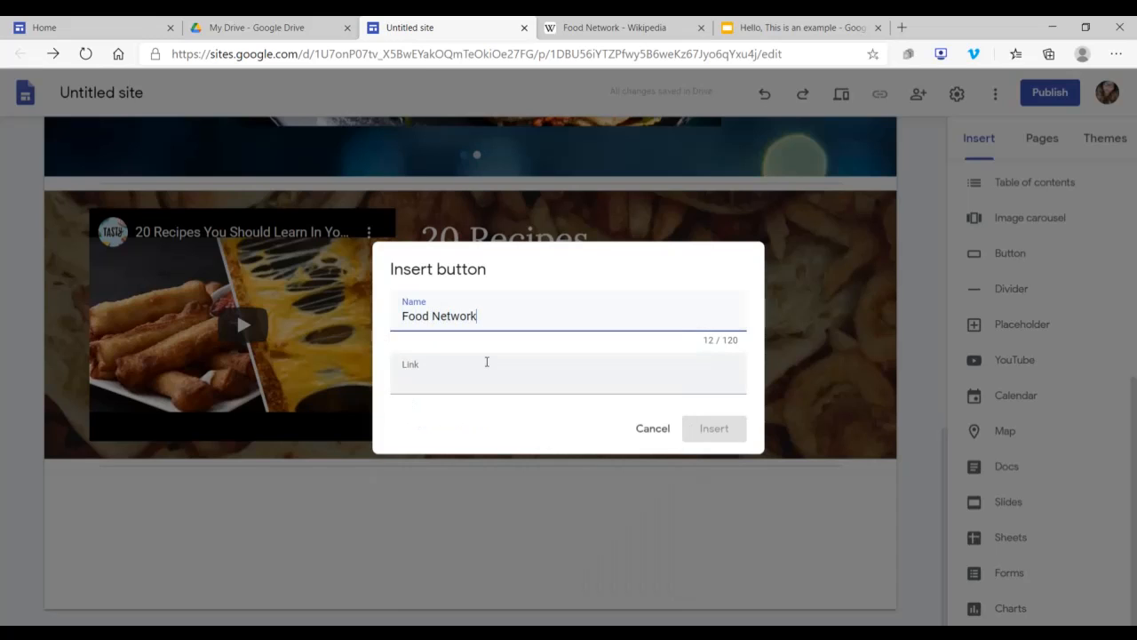
# Step: Copy the web address of the Food Network Wikipedia article for the button's link
pyautogui.click(471, 376)
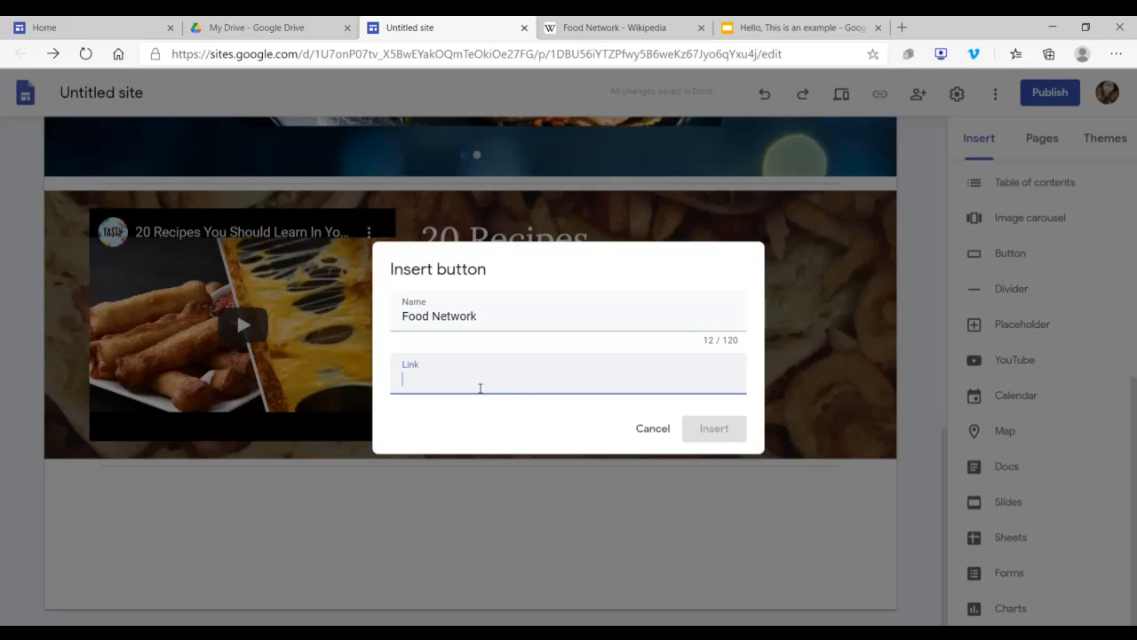
pyautogui.click(620, 27)
pyautogui.click(484, 54)
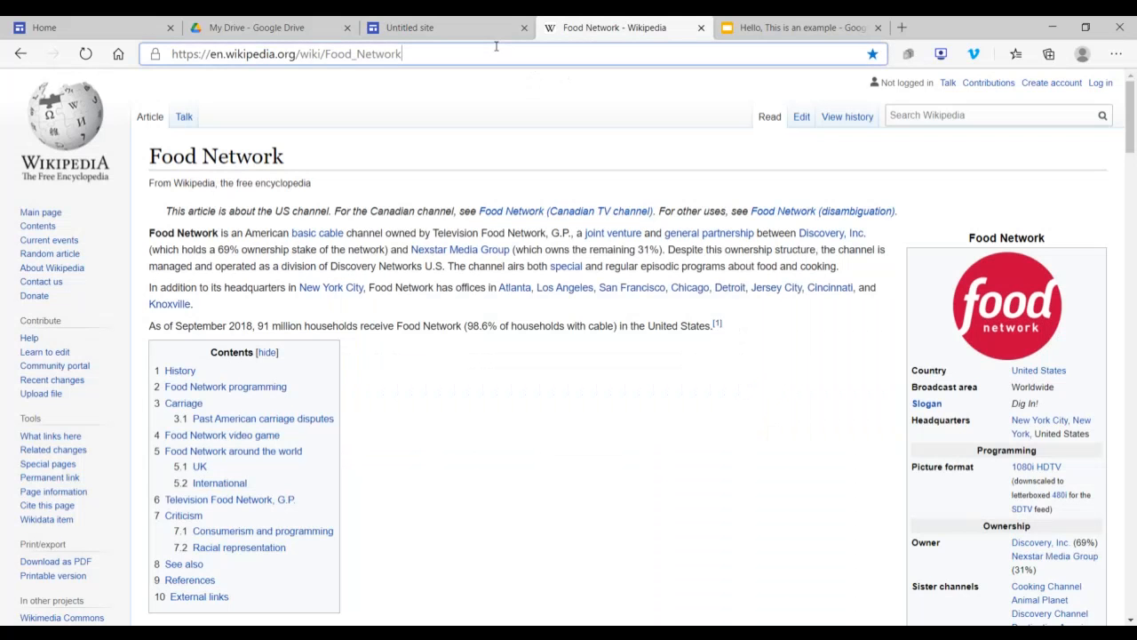
pyautogui.rightClick(388, 53)
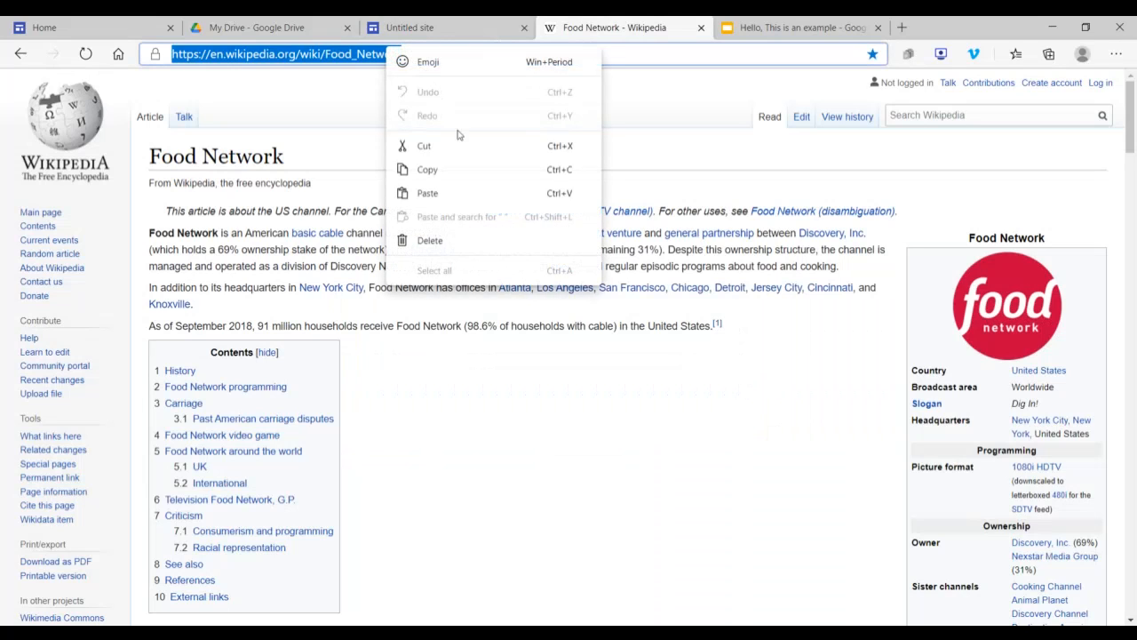
pyautogui.click(443, 172)
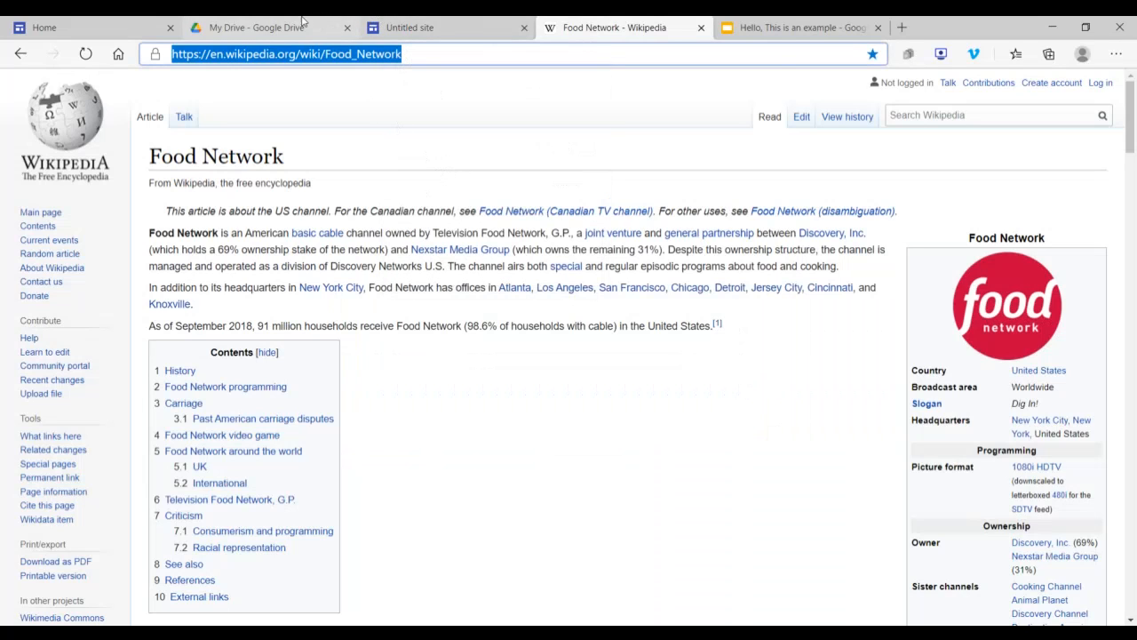
pyautogui.click(449, 29)
pyautogui.click(461, 392)
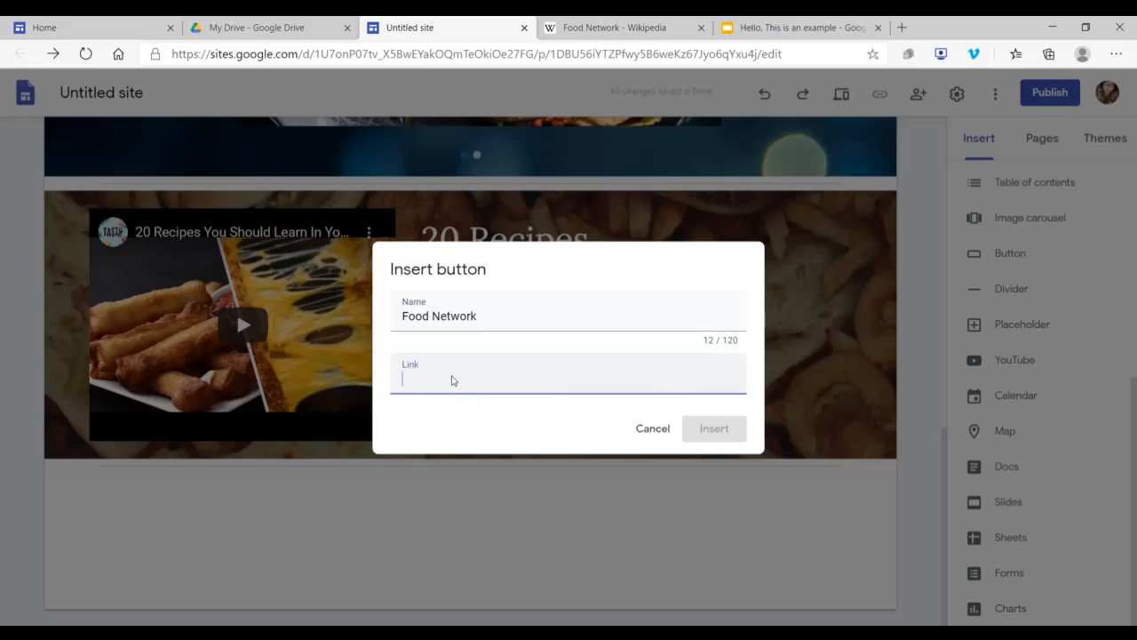
pyautogui.rightClick(451, 380)
pyautogui.click(495, 169)
pyautogui.click(724, 431)
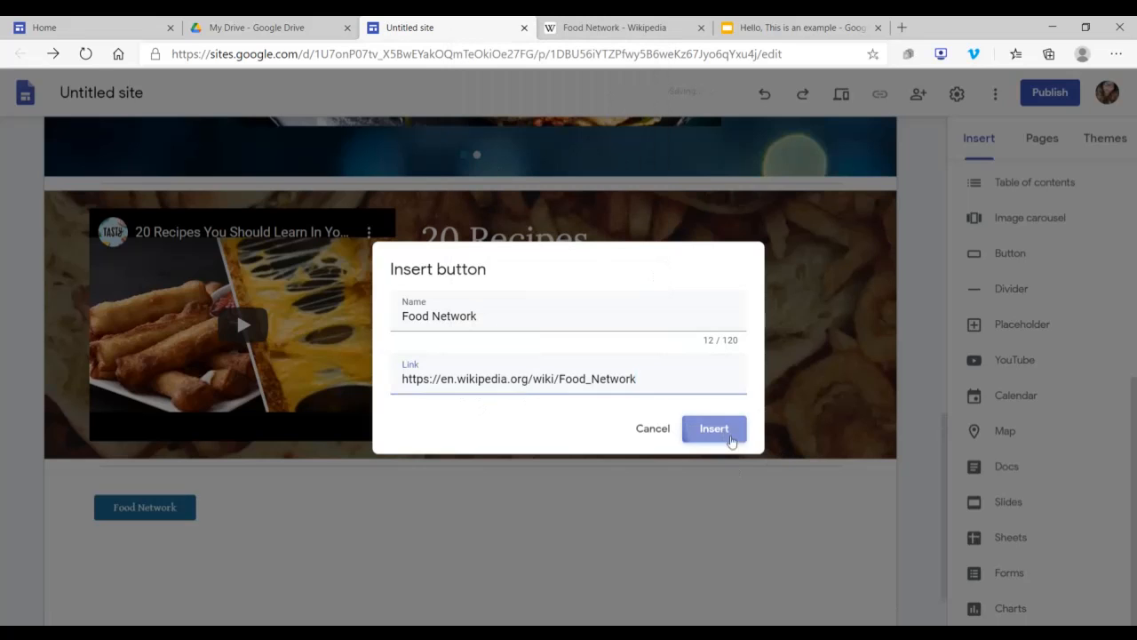
# Step: Widen and centre the Food Network button below the divider, and give its section the Emphasis 2 background
pyautogui.moveTo(144, 437); pyautogui.dragTo(718, 439)
pyautogui.click(511, 440)
pyautogui.moveTo(609, 436); pyautogui.dragTo(533, 446)
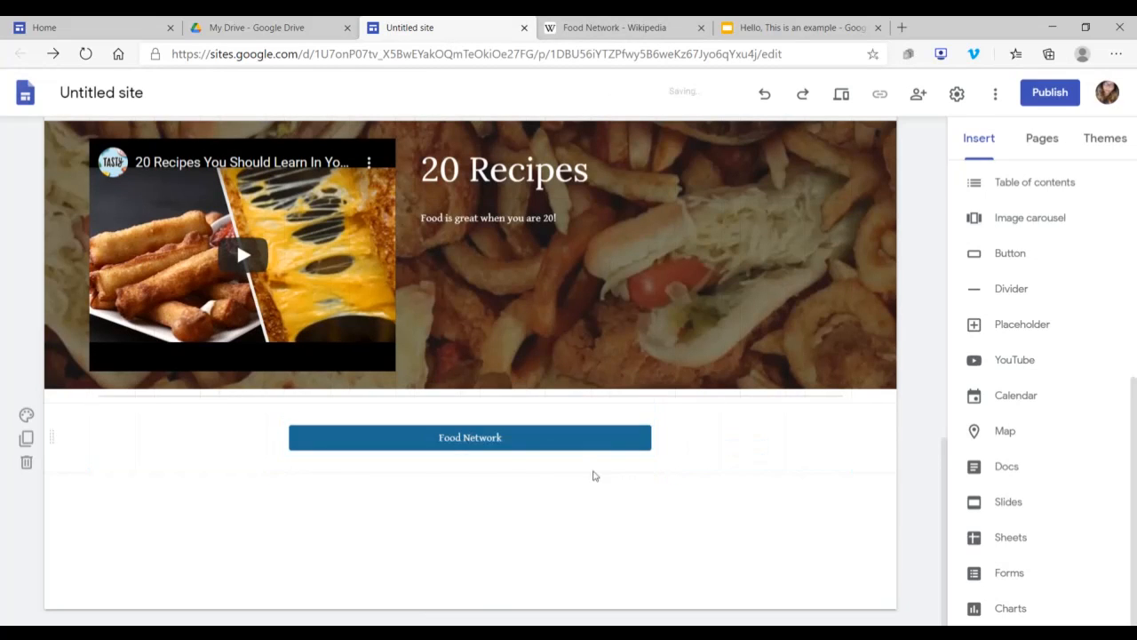
pyautogui.click(26, 414)
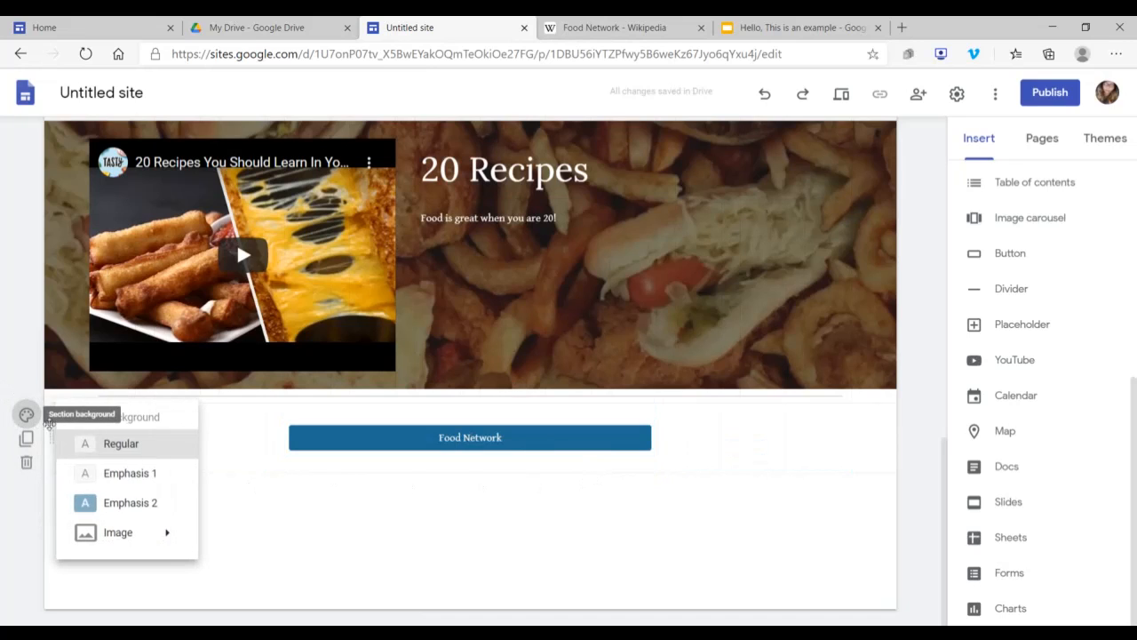
pyautogui.click(102, 508)
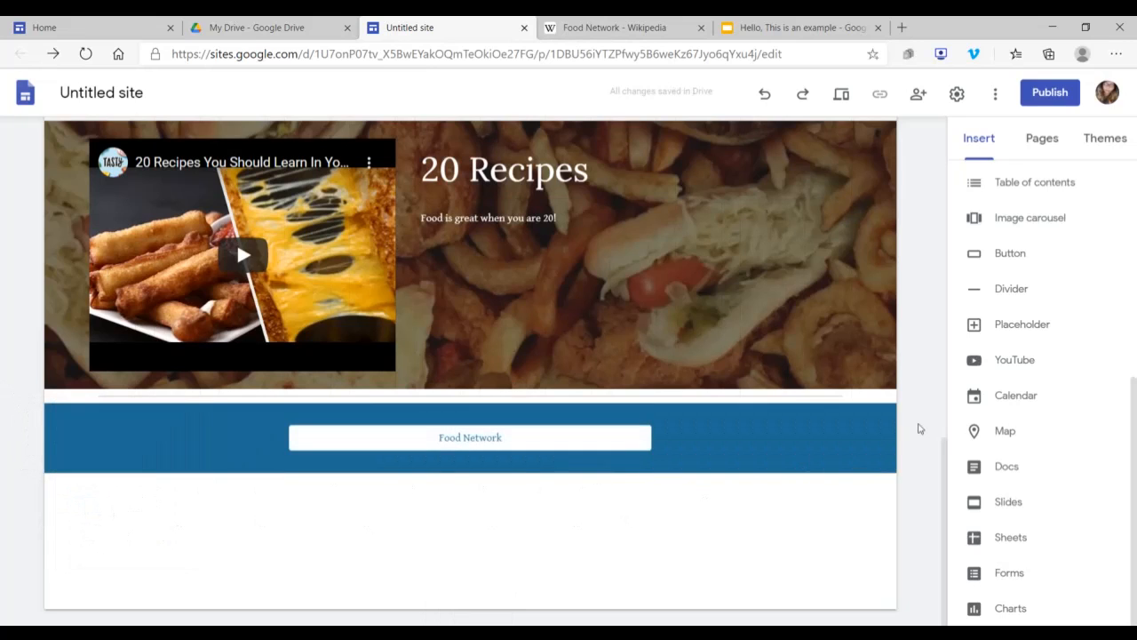
# Step: Examine the table of contents and its linked sections, plus the Food Network section's background choices and button editing options
pyautogui.scroll(5, 1022, 432)
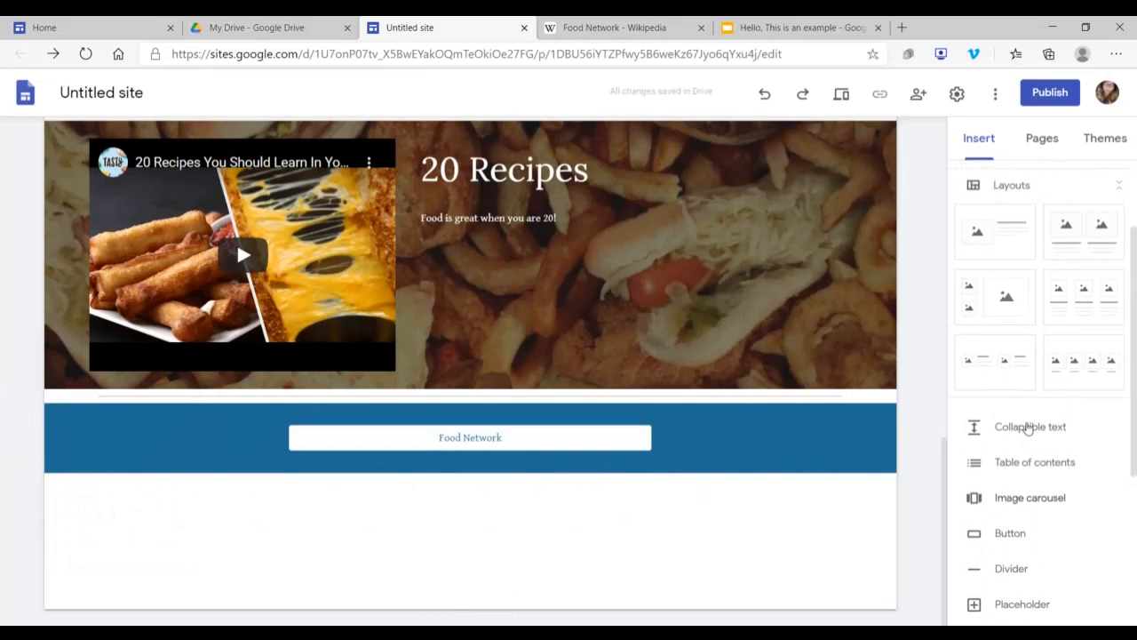
pyautogui.scroll(-4, 1027, 424)
pyautogui.scroll(1, 1025, 409)
pyautogui.click(1063, 307)
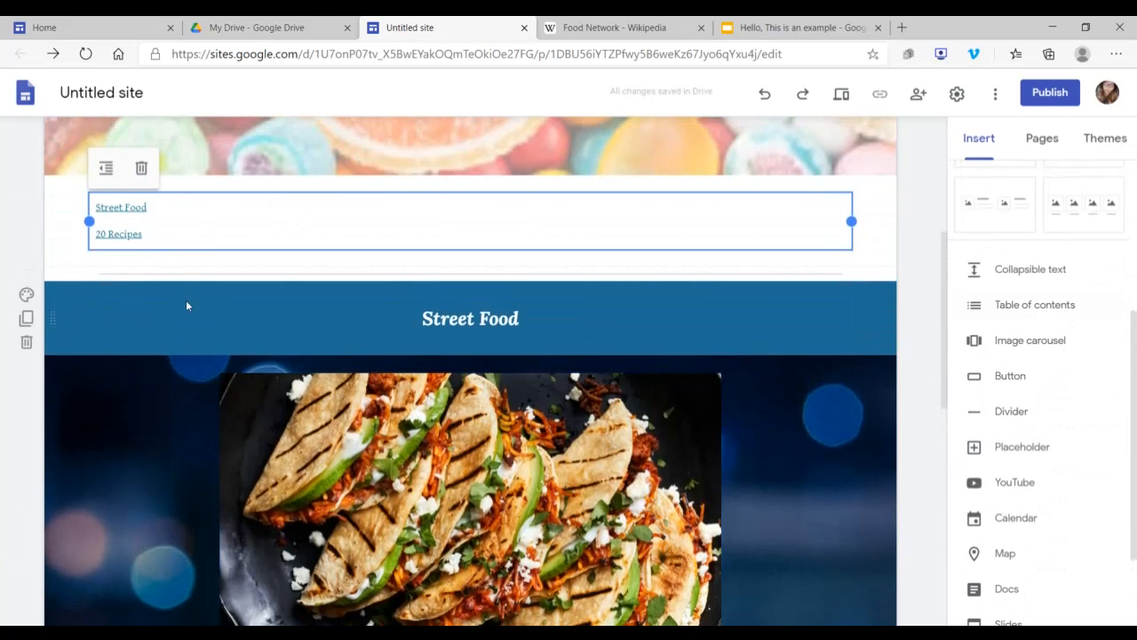
pyautogui.scroll(-7, 186, 304)
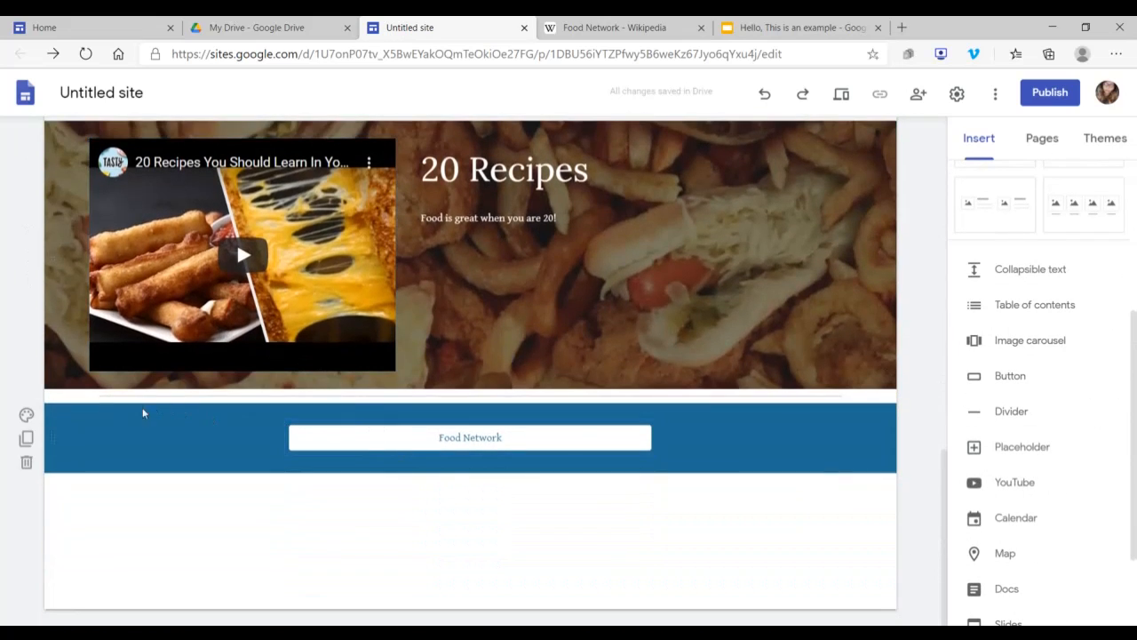
pyautogui.scroll(8, 111, 282)
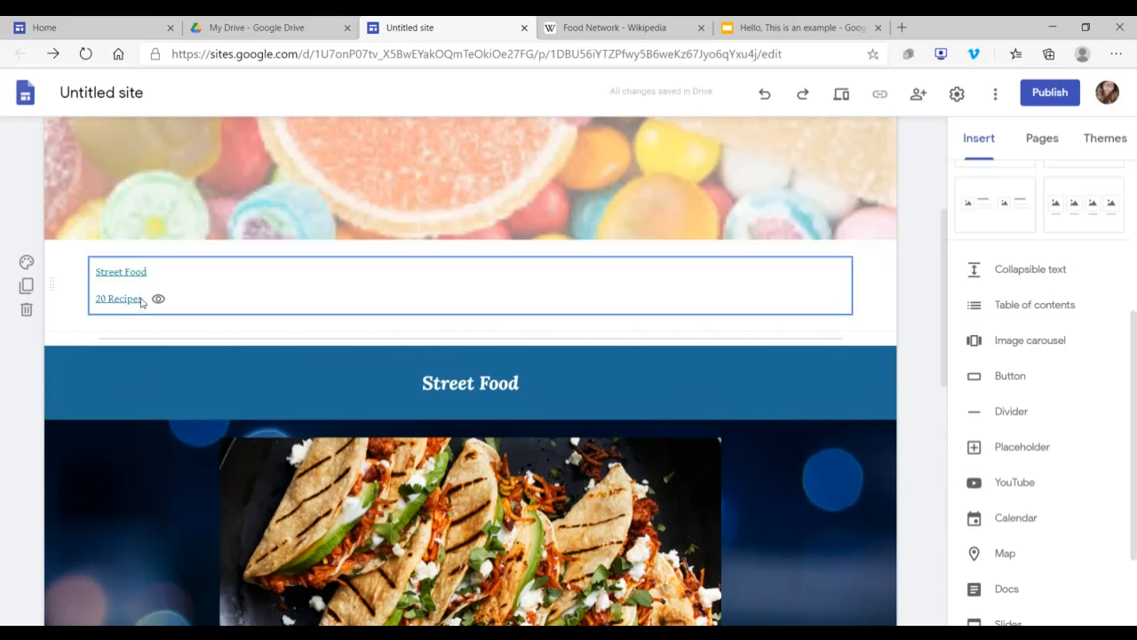
pyautogui.scroll(-4, 332, 390)
pyautogui.scroll(-4, 332, 380)
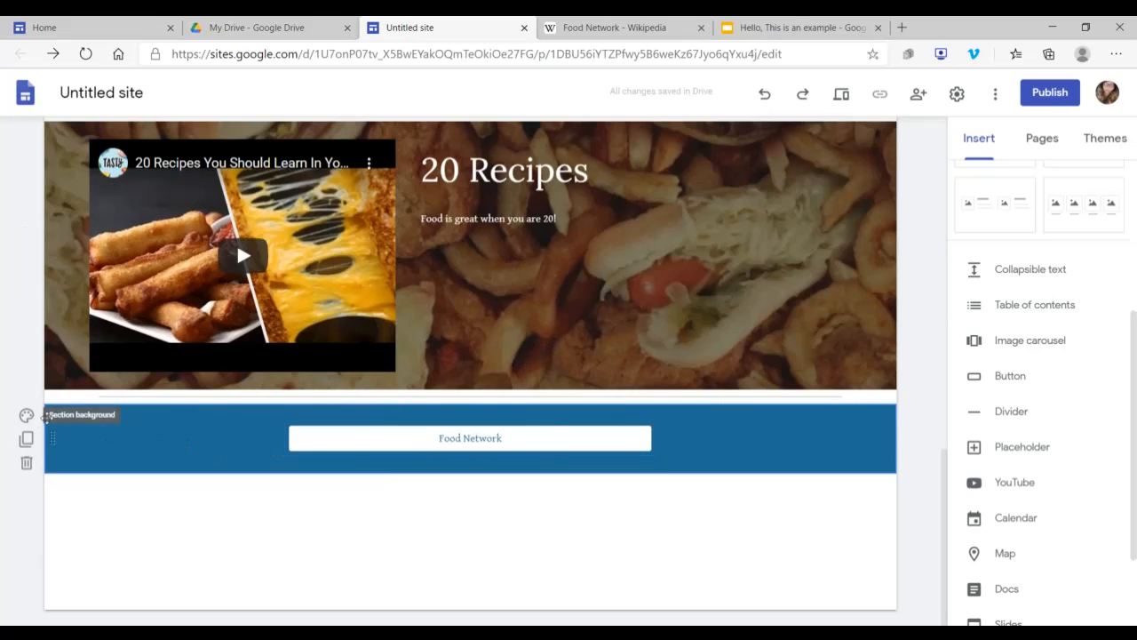
pyautogui.click(26, 415)
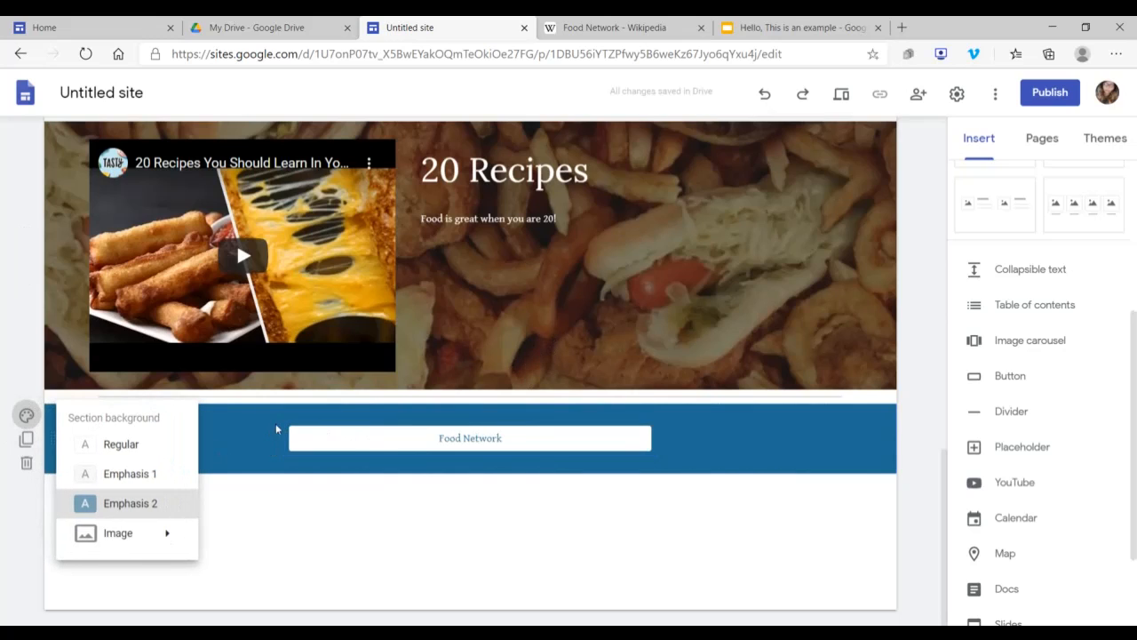
pyautogui.click(666, 453)
pyautogui.click(644, 438)
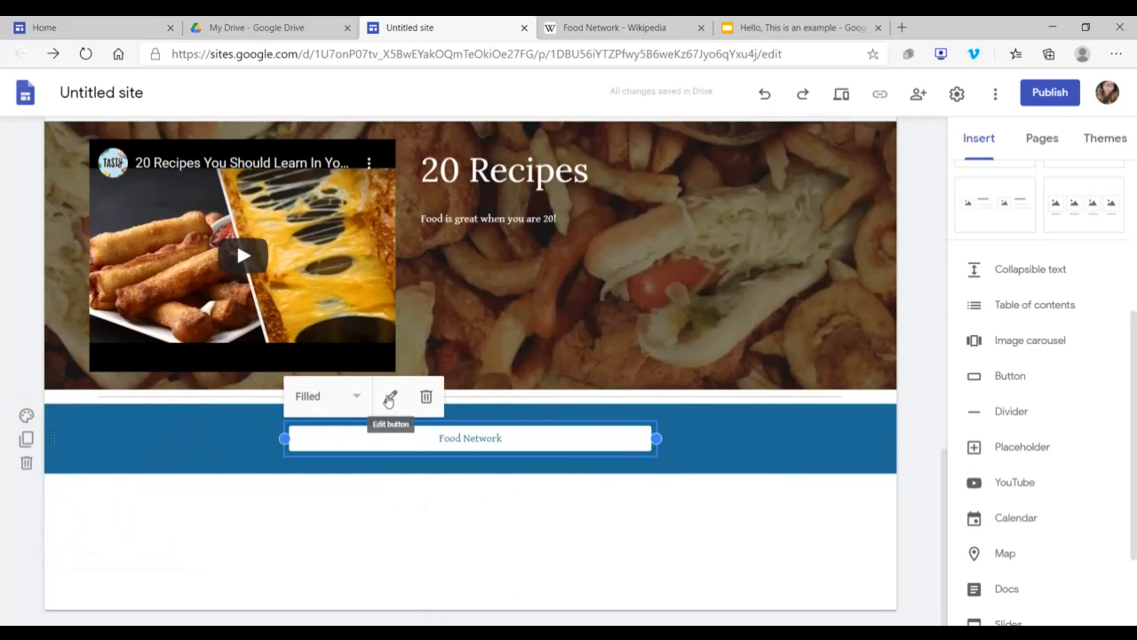
pyautogui.click(882, 431)
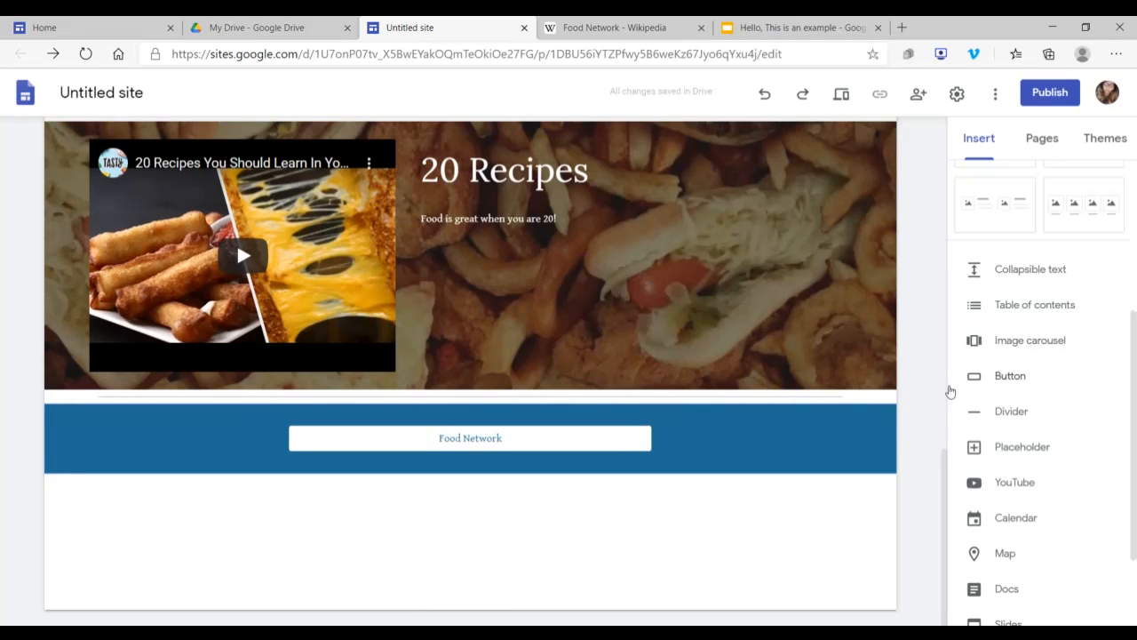
# Step: Insert a divider below the Food Network button
pyautogui.scroll(3, 1037, 356)
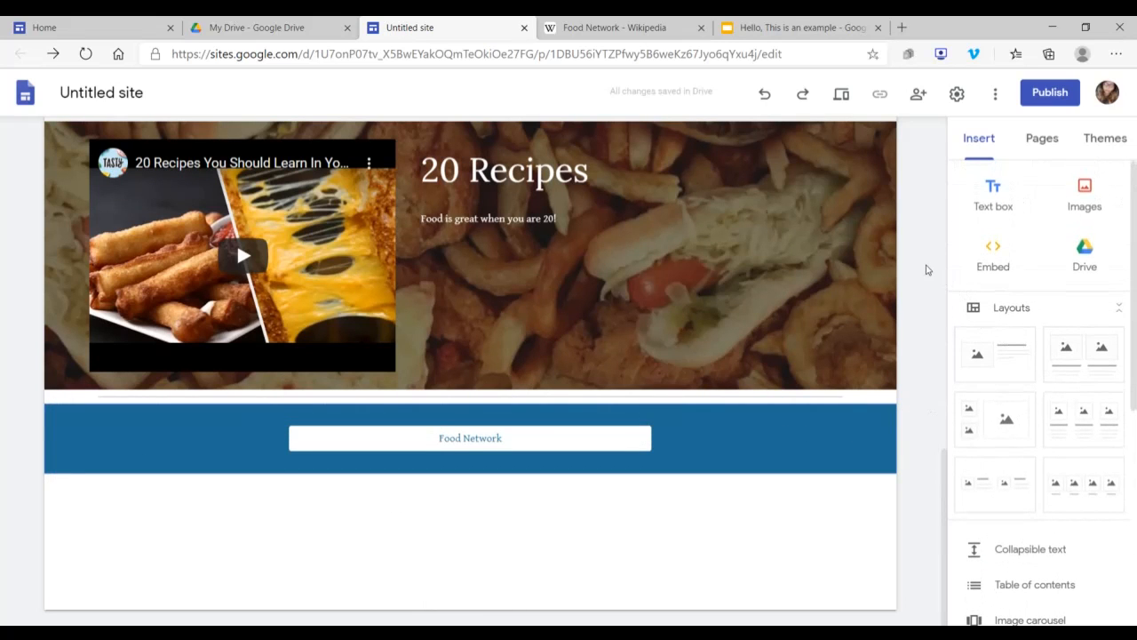
pyautogui.scroll(10, 927, 269)
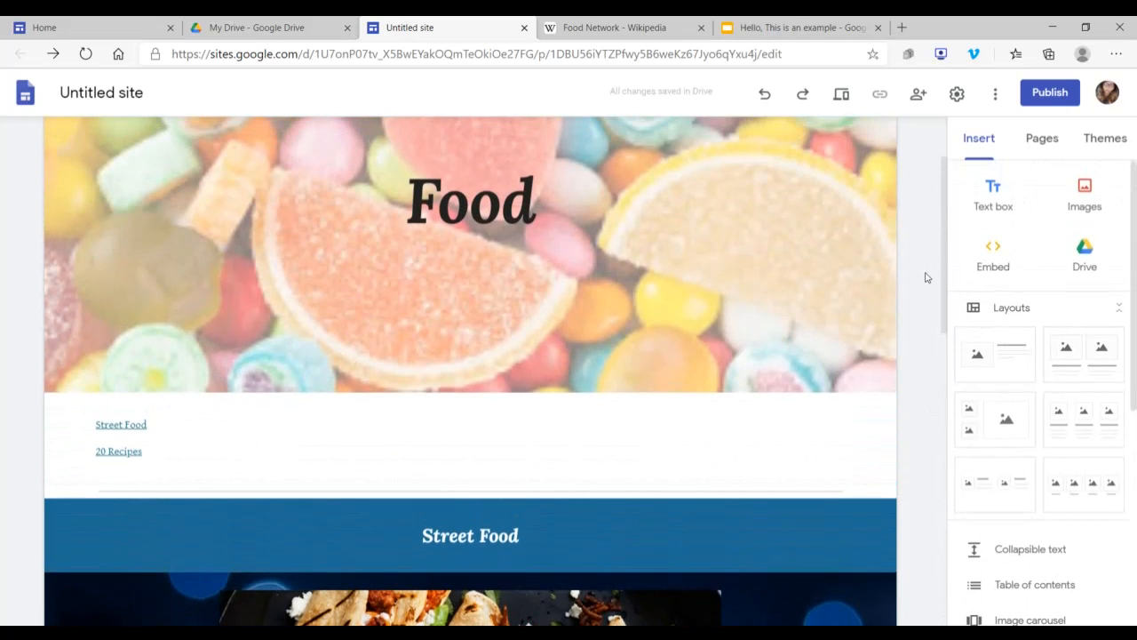
pyautogui.scroll(-10, 927, 281)
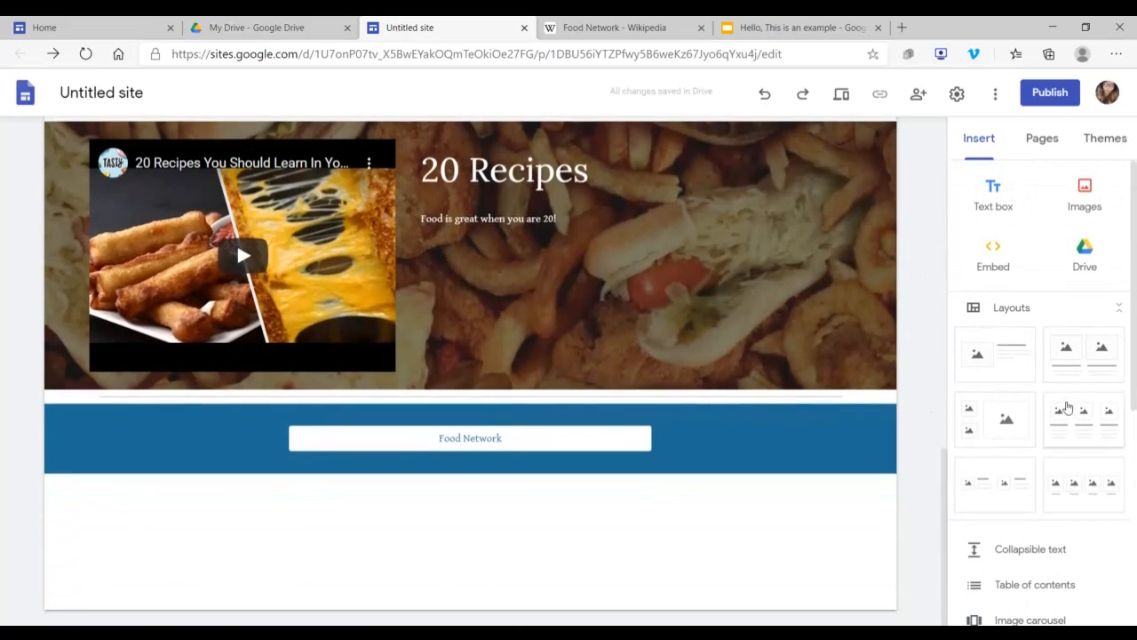
pyautogui.scroll(-1, 1066, 430)
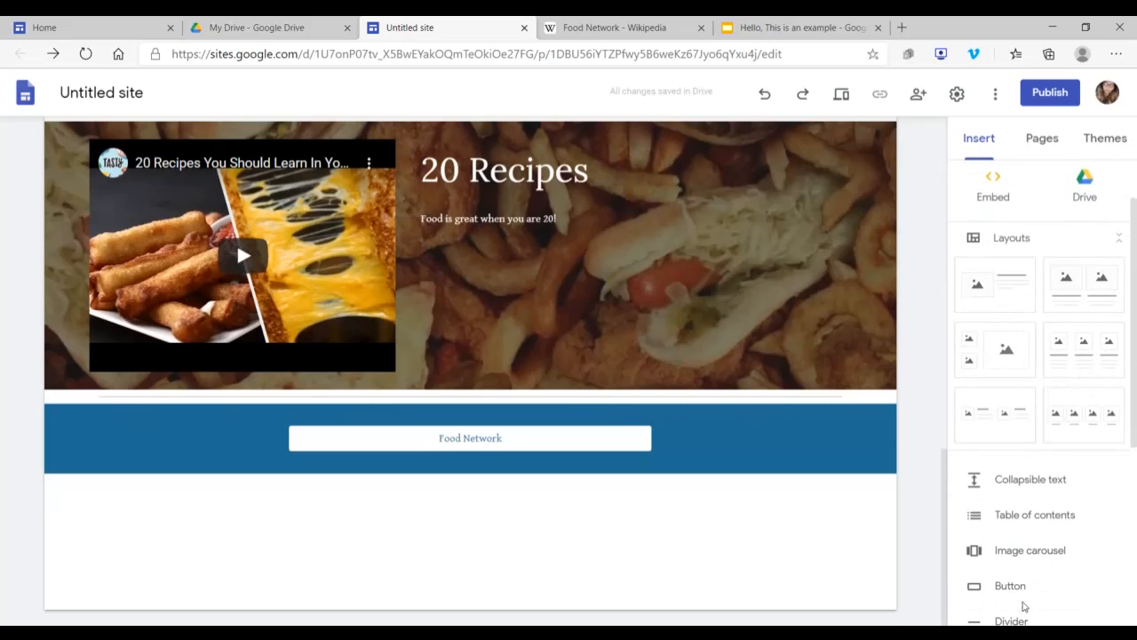
pyautogui.click(1018, 613)
# Step: Insert the Google Slides presentation "Hello, This is an example" below the new divider and centre it on the page
pyautogui.scroll(-3, 1021, 434)
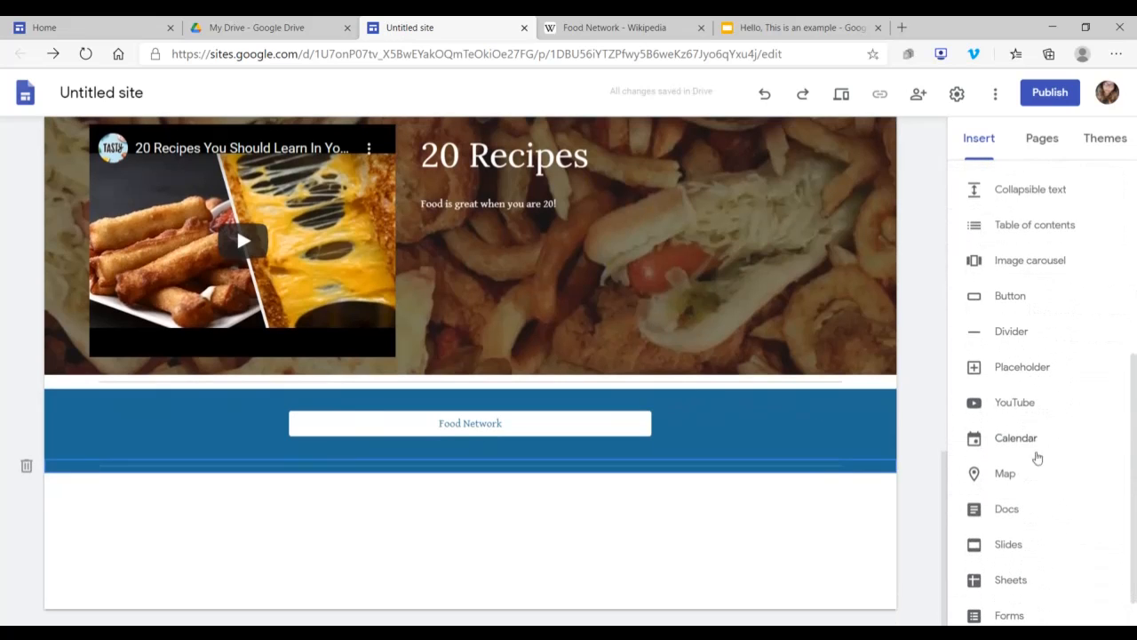
pyautogui.click(1018, 504)
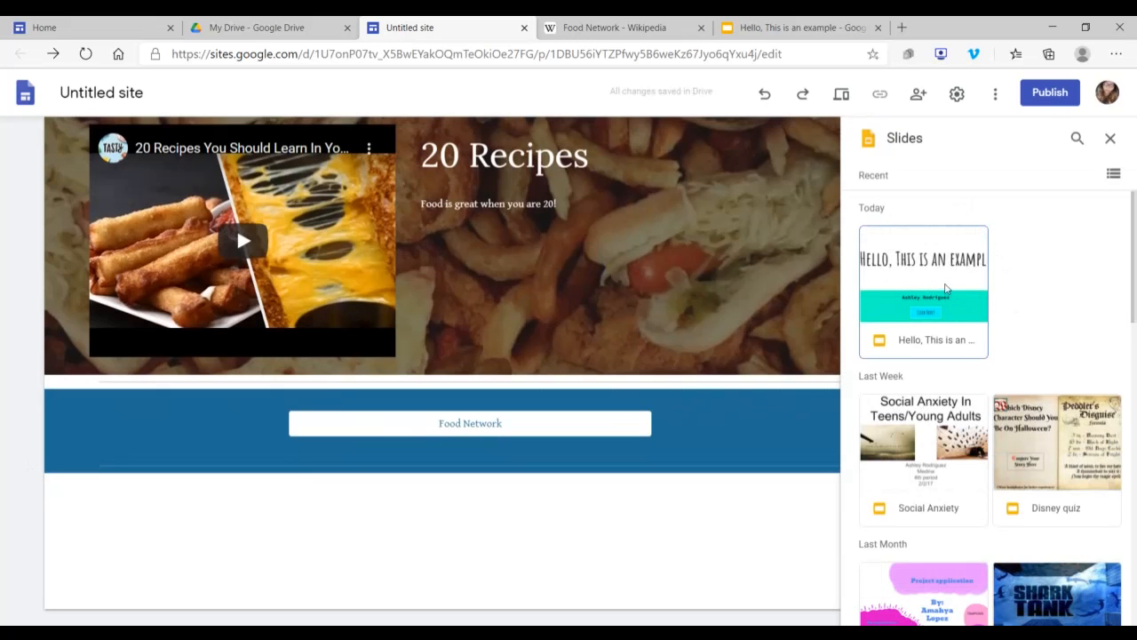
pyautogui.click(941, 287)
pyautogui.click(1099, 609)
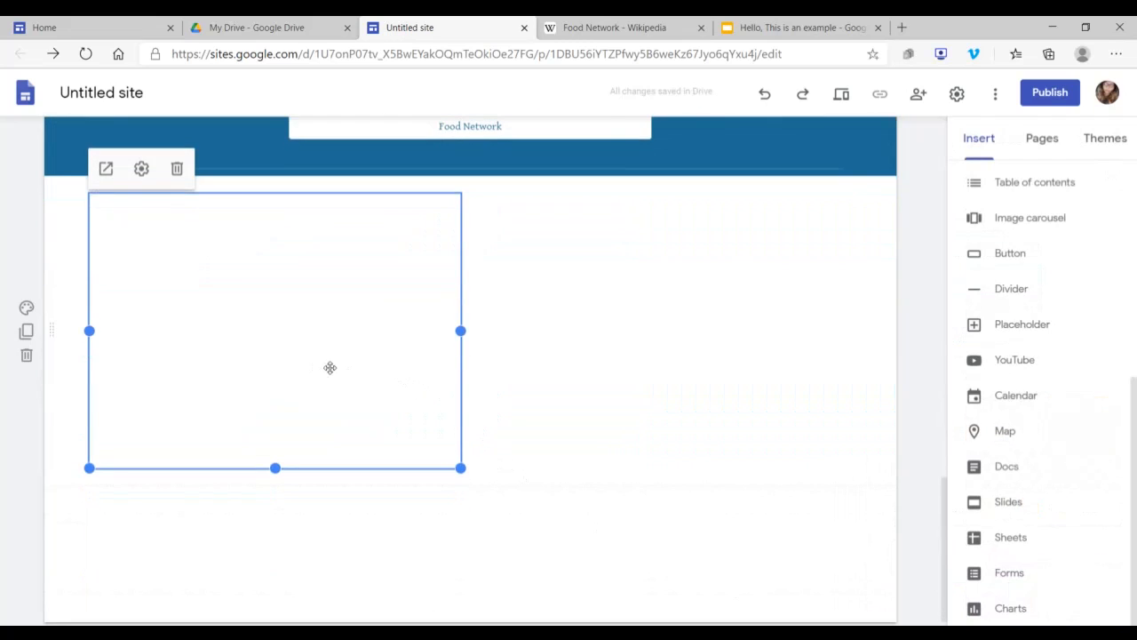
pyautogui.moveTo(329, 367); pyautogui.dragTo(528, 332)
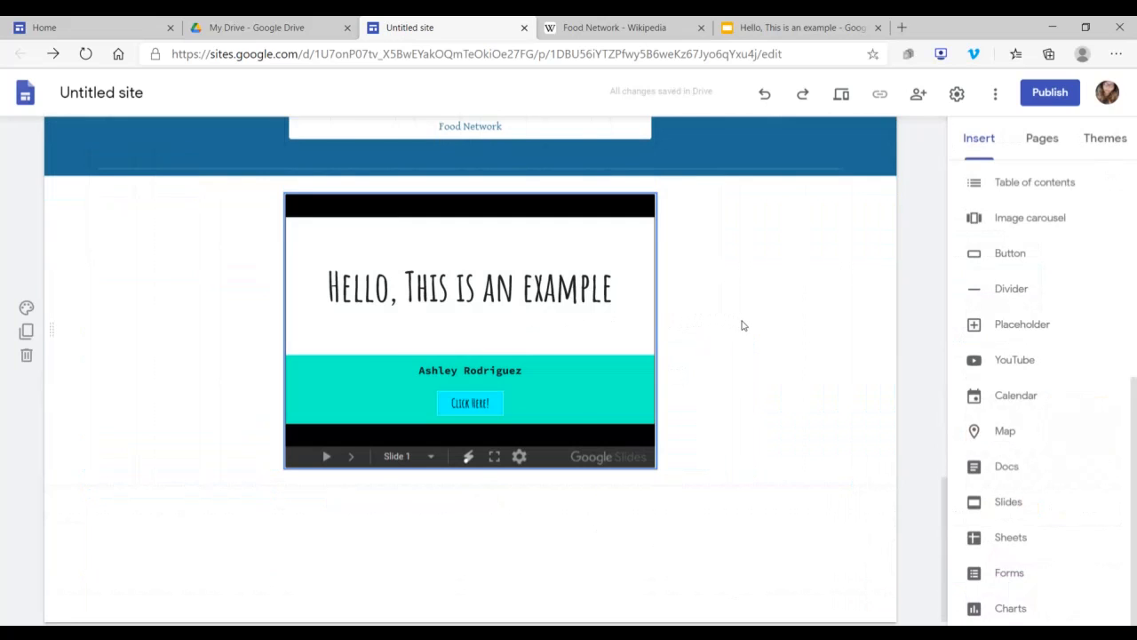